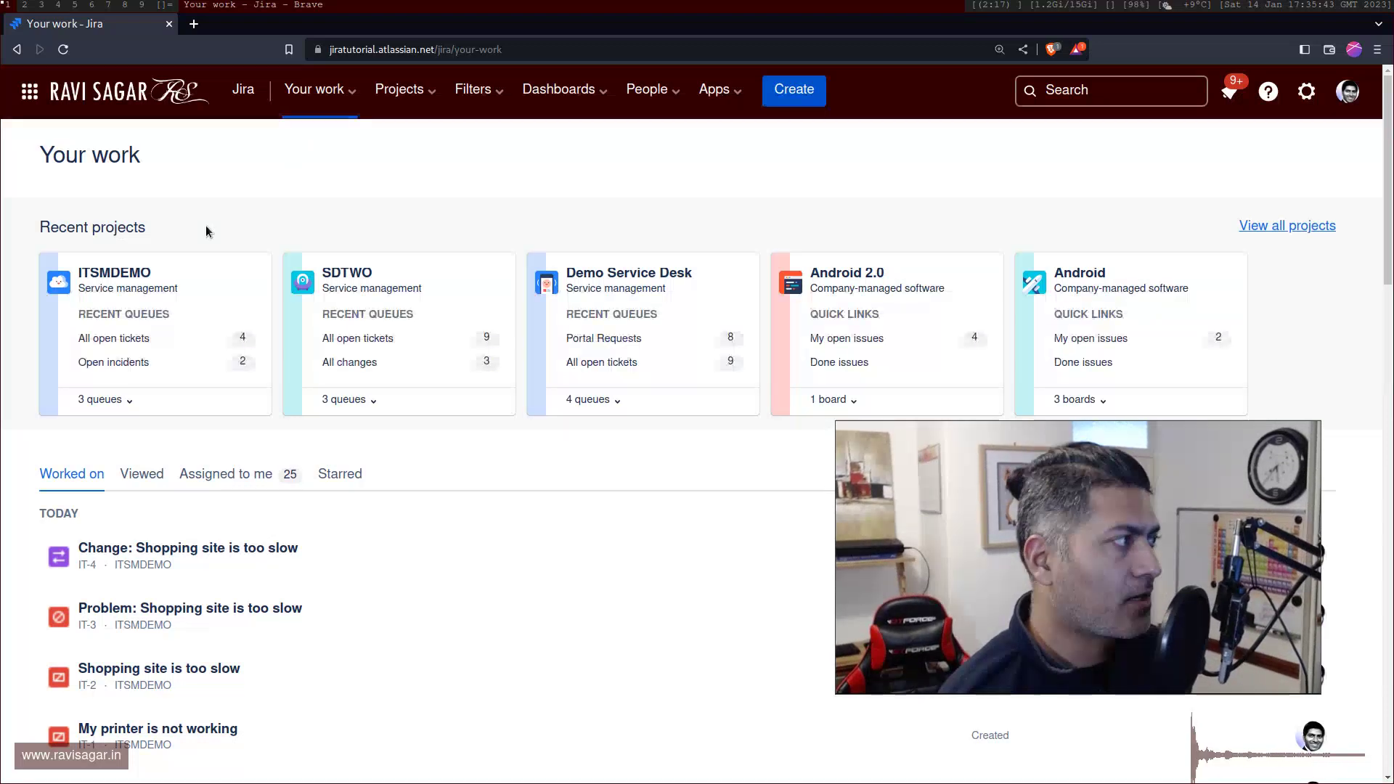
{"action": "left_click", "coordinate": [102, 274]}
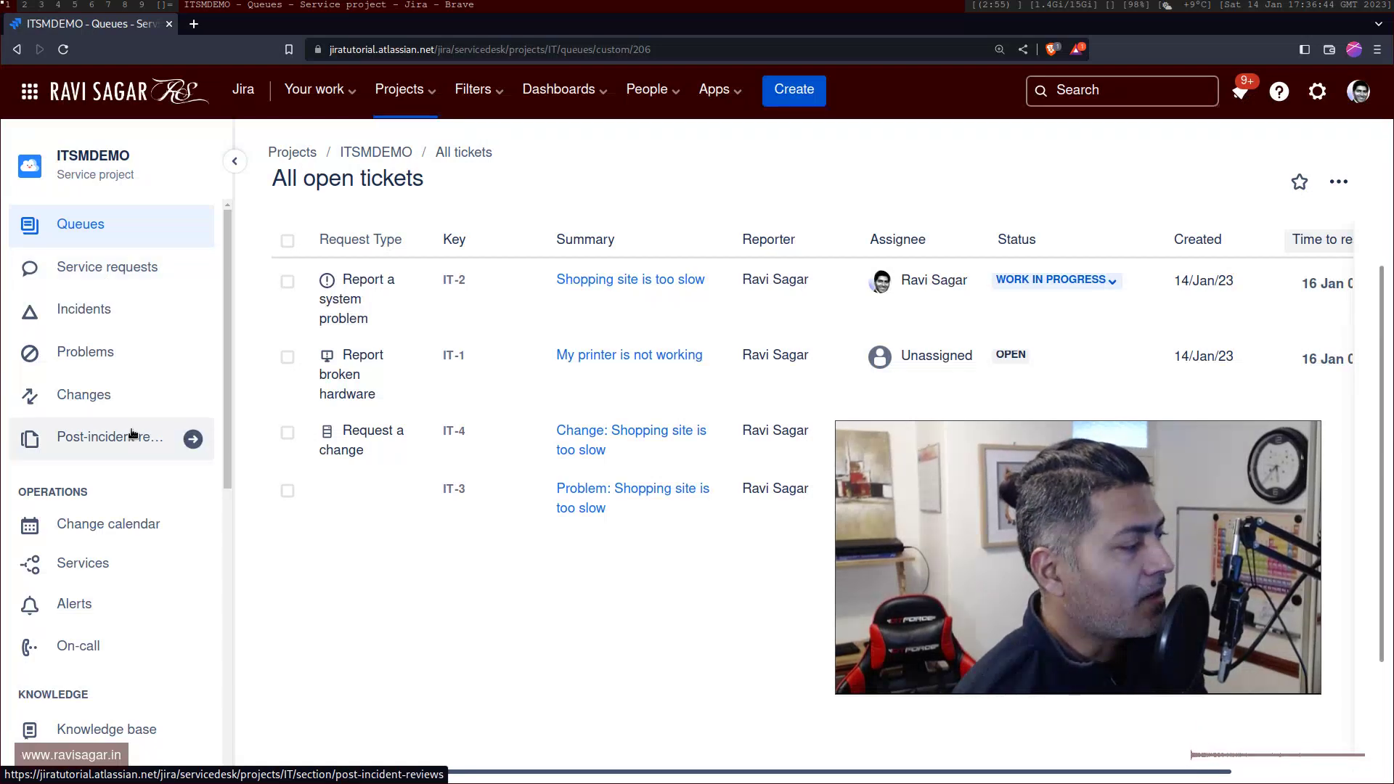
{"action": "left_click", "coordinate": [133, 434]}
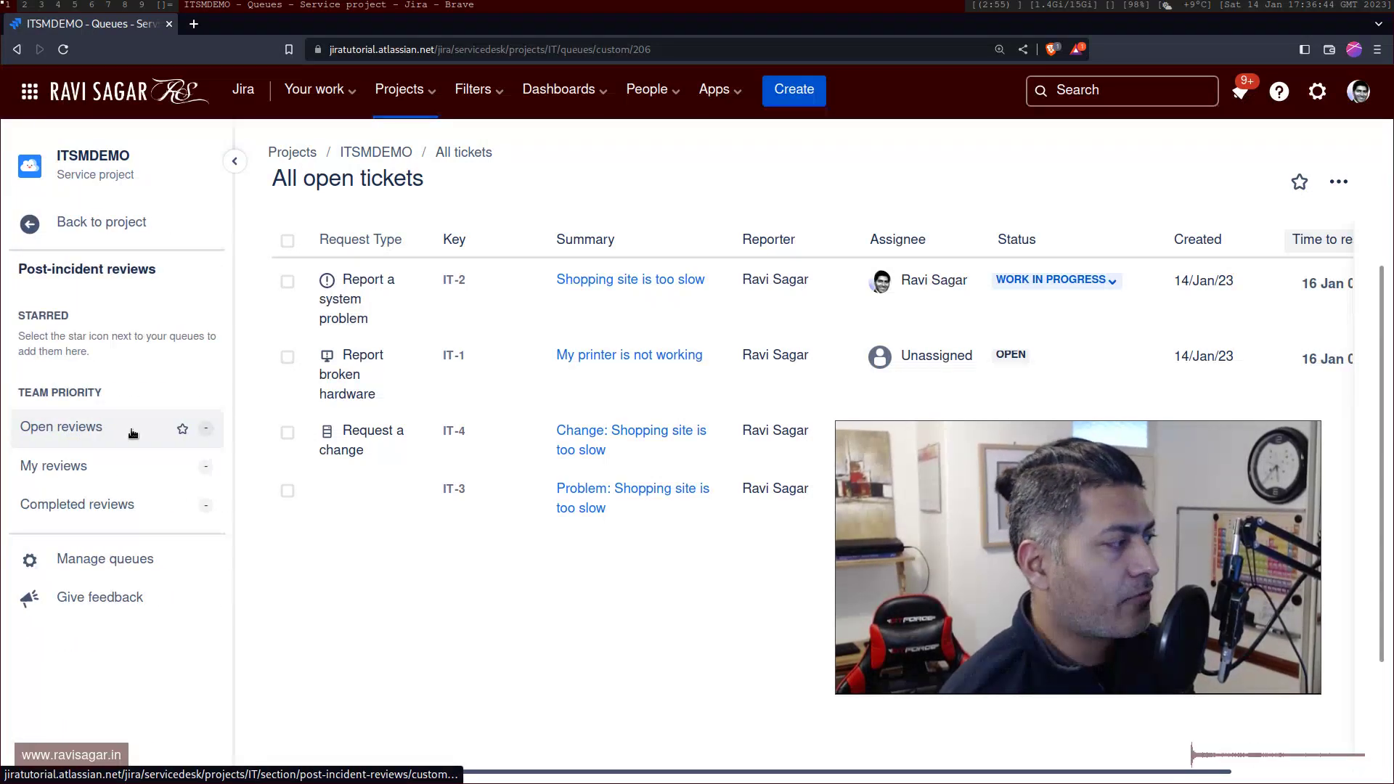
{"action": "left_click", "coordinate": [70, 225]}
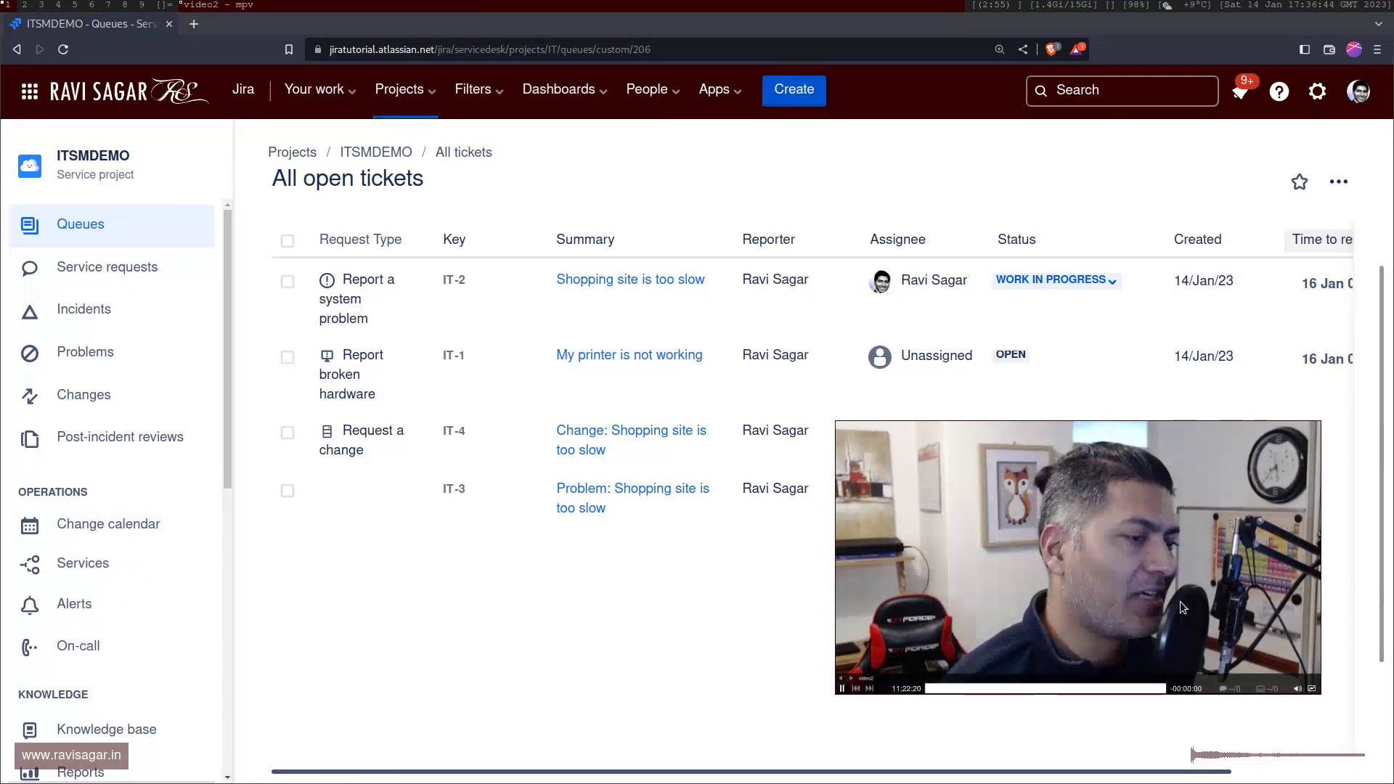
{"action": "left_click_drag", "start_coordinate": [1179, 601], "coordinate": [1158, 613]}
{"action": "left_click_drag", "start_coordinate": [1085, 549], "coordinate": [1240, 674]}
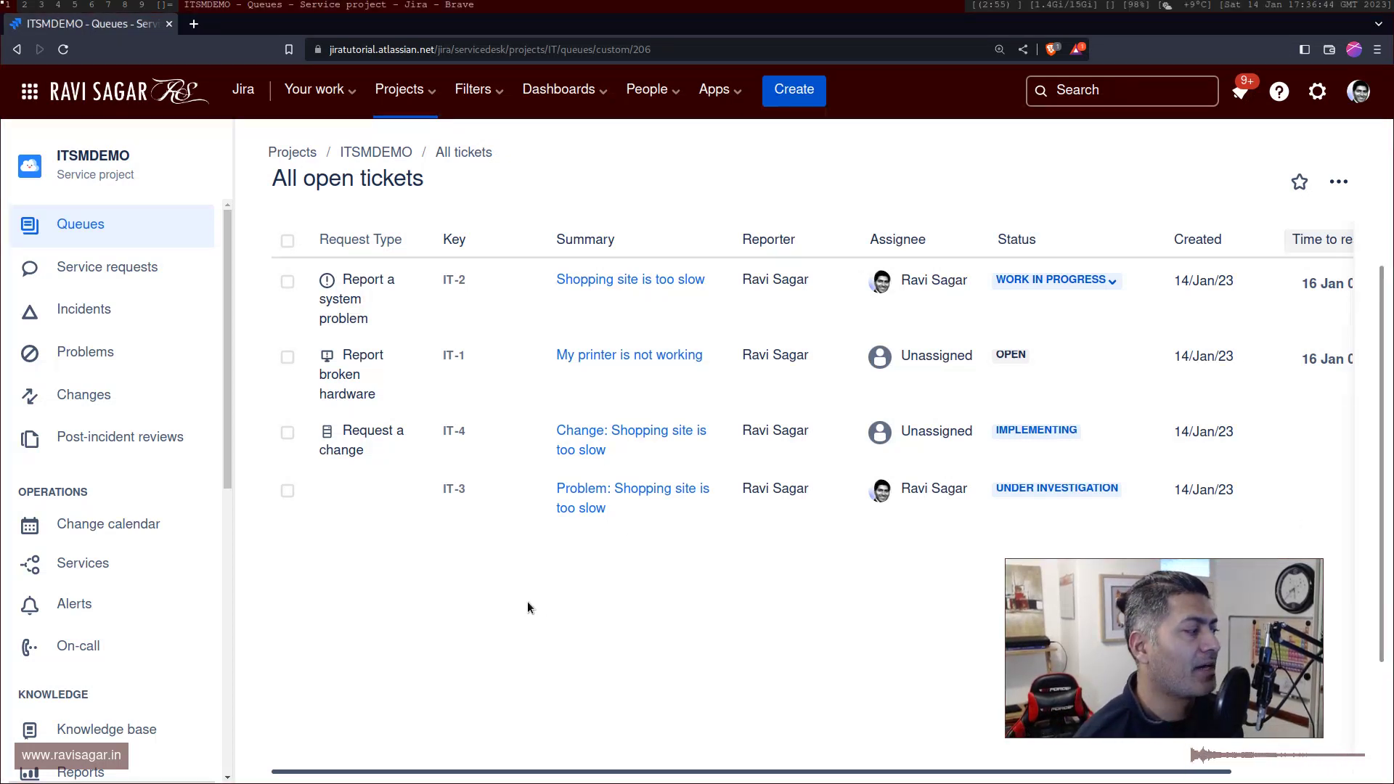
Step: Start a new [System] Change issue in ITSMDEMO summarized 'Upgrade OS version and apply patch', then select the summary text
{"action": "left_click", "coordinate": [790, 106]}
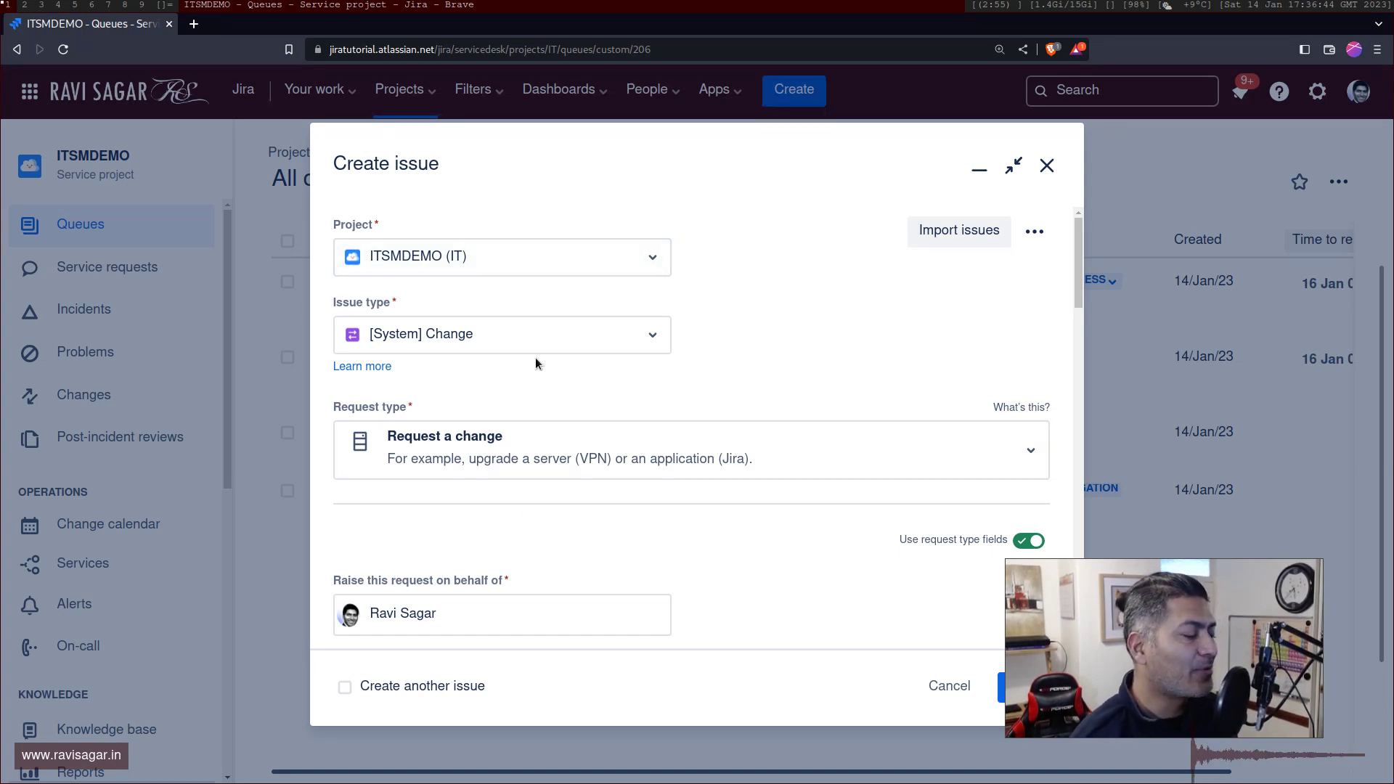
{"action": "scroll", "coordinate": [669, 411], "scroll_direction": "down", "scroll_amount": 3}
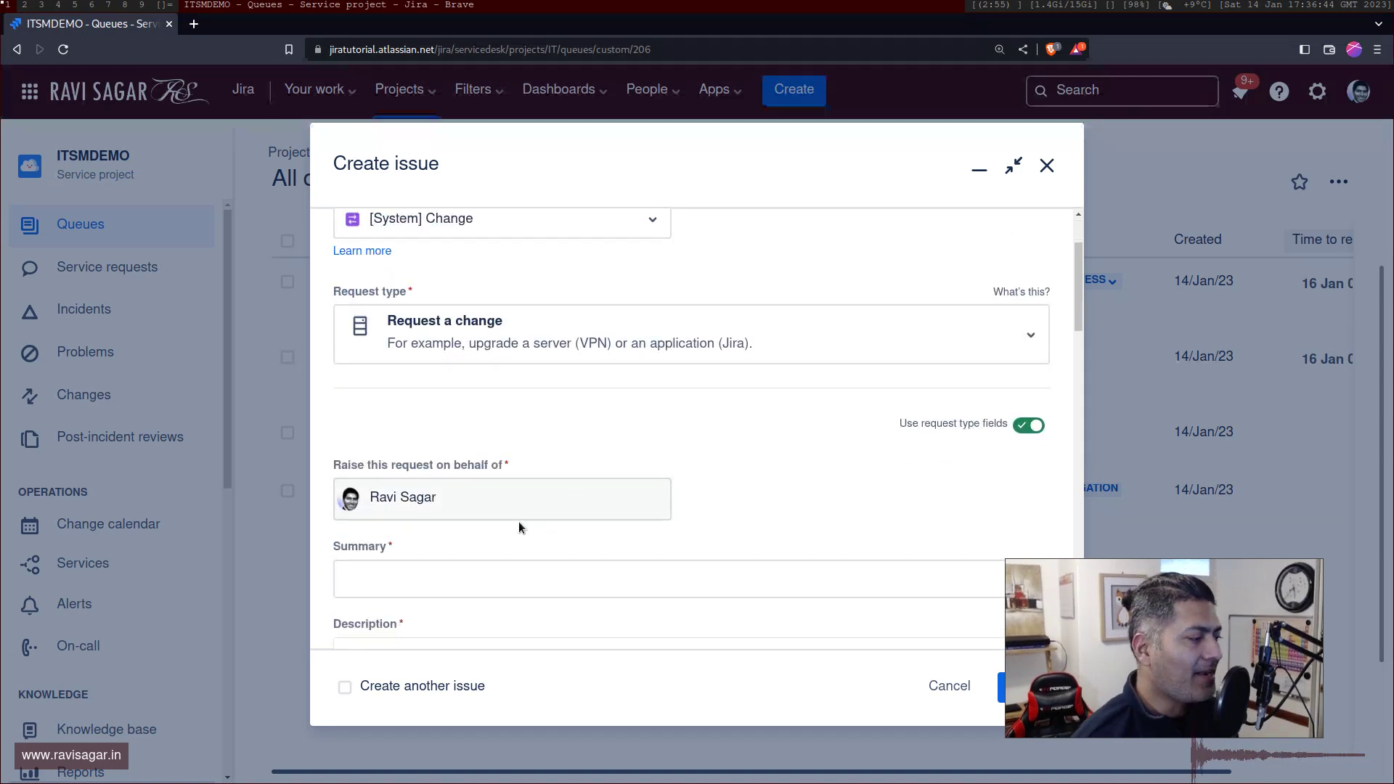
{"action": "scroll", "coordinate": [501, 472], "scroll_direction": "down", "scroll_amount": 2}
{"action": "left_click", "coordinate": [459, 418]}
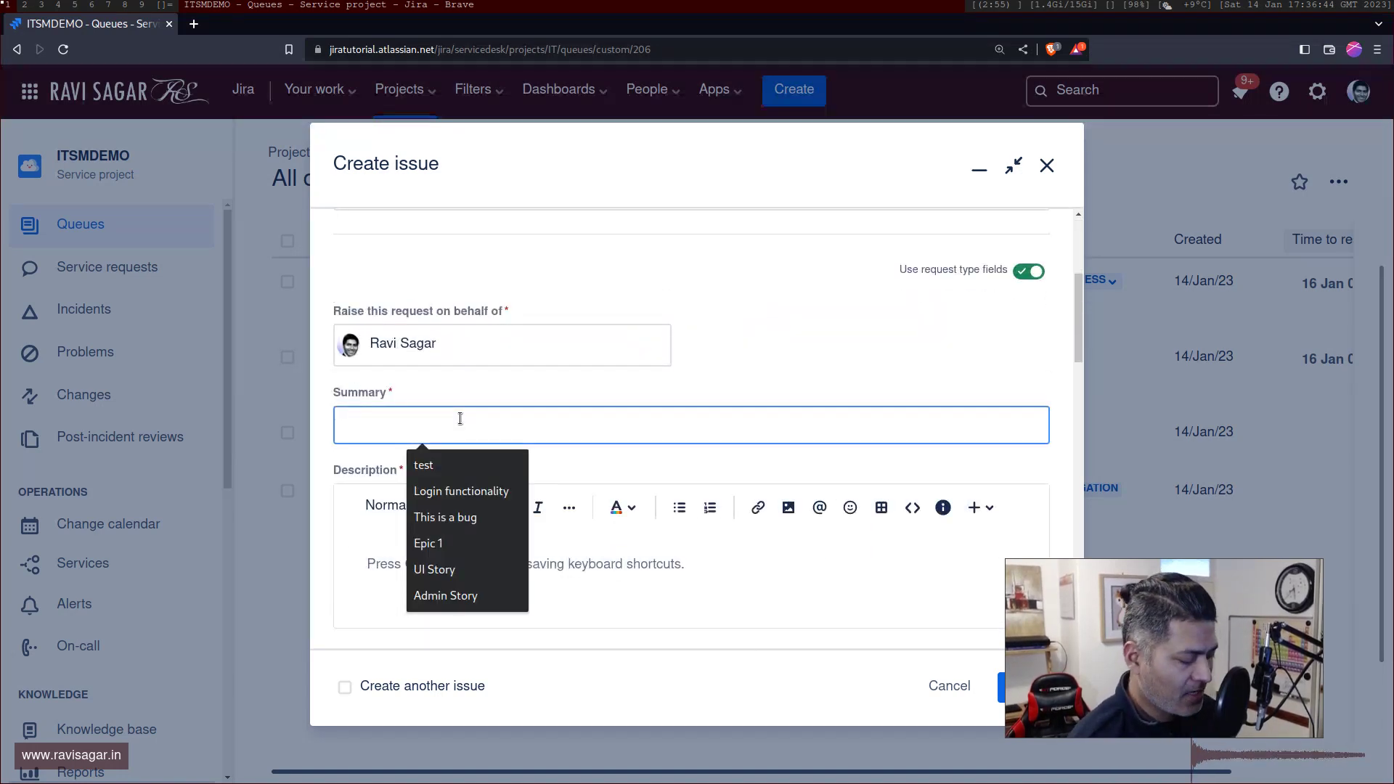
{"action": "type", "text": "Change"}
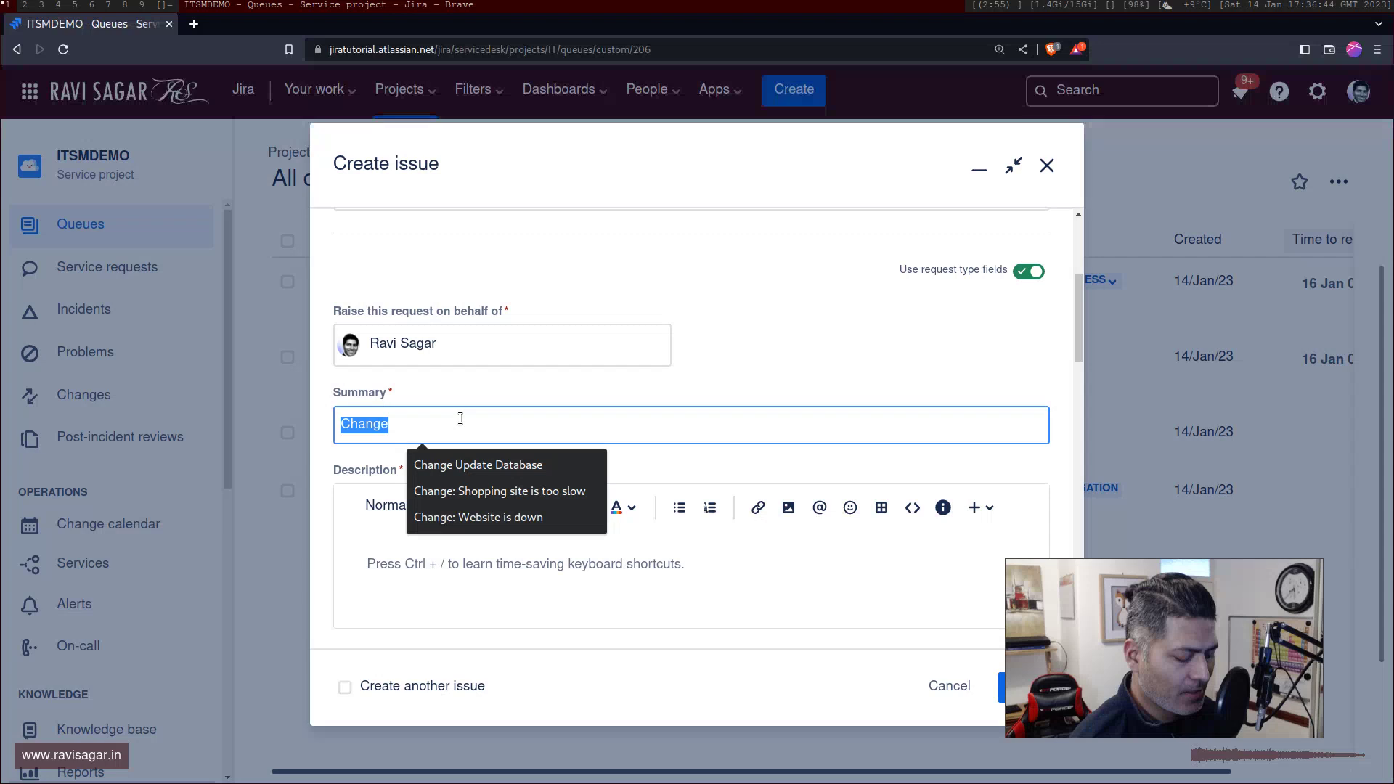
{"action": "type", "text": "Up"}
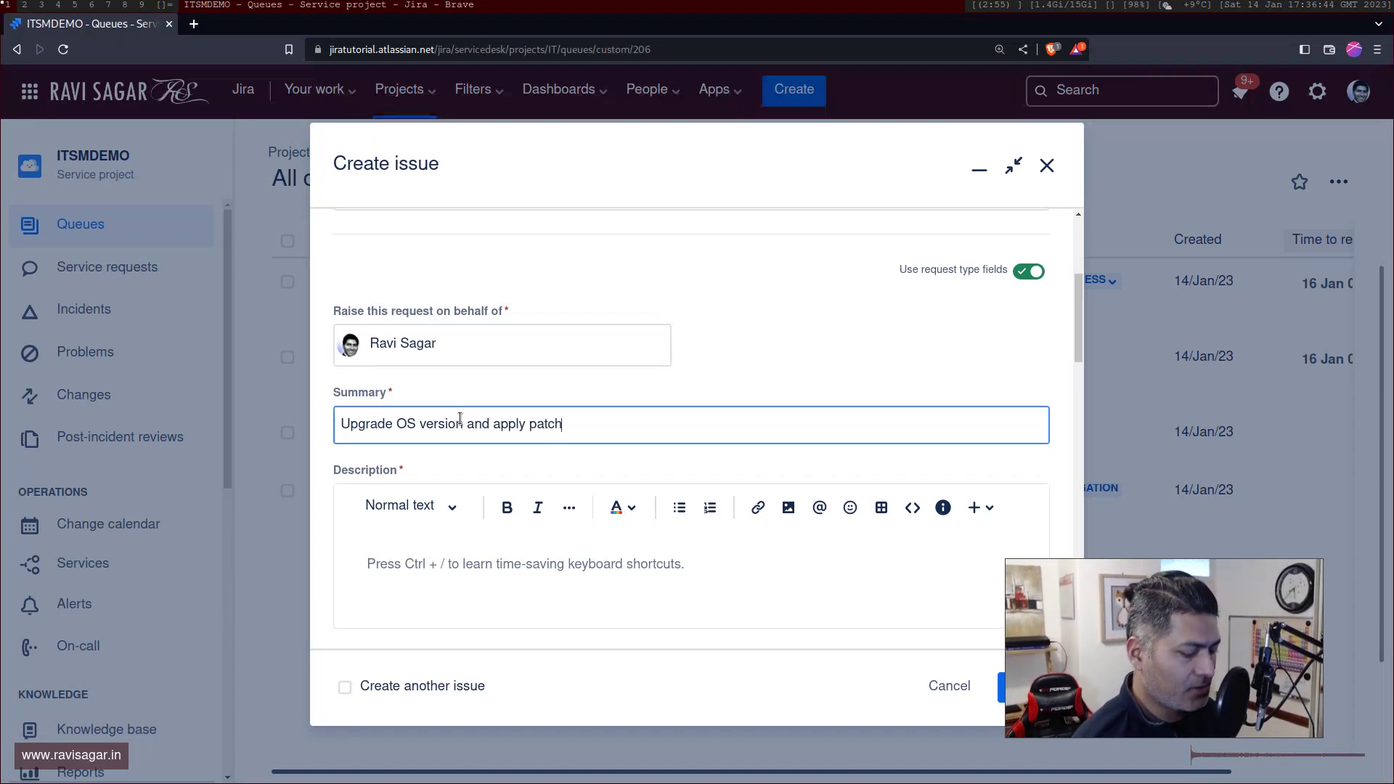
{"action": "key", "text": "ctrl+a"}
{"action": "key", "text": "ctrl+c"}
Step: Paste the summary into the Description and set the affected service to Shopping sites
{"action": "scroll", "coordinate": [474, 420], "scroll_direction": "down", "scroll_amount": 3}
{"action": "left_click", "coordinate": [473, 420]}
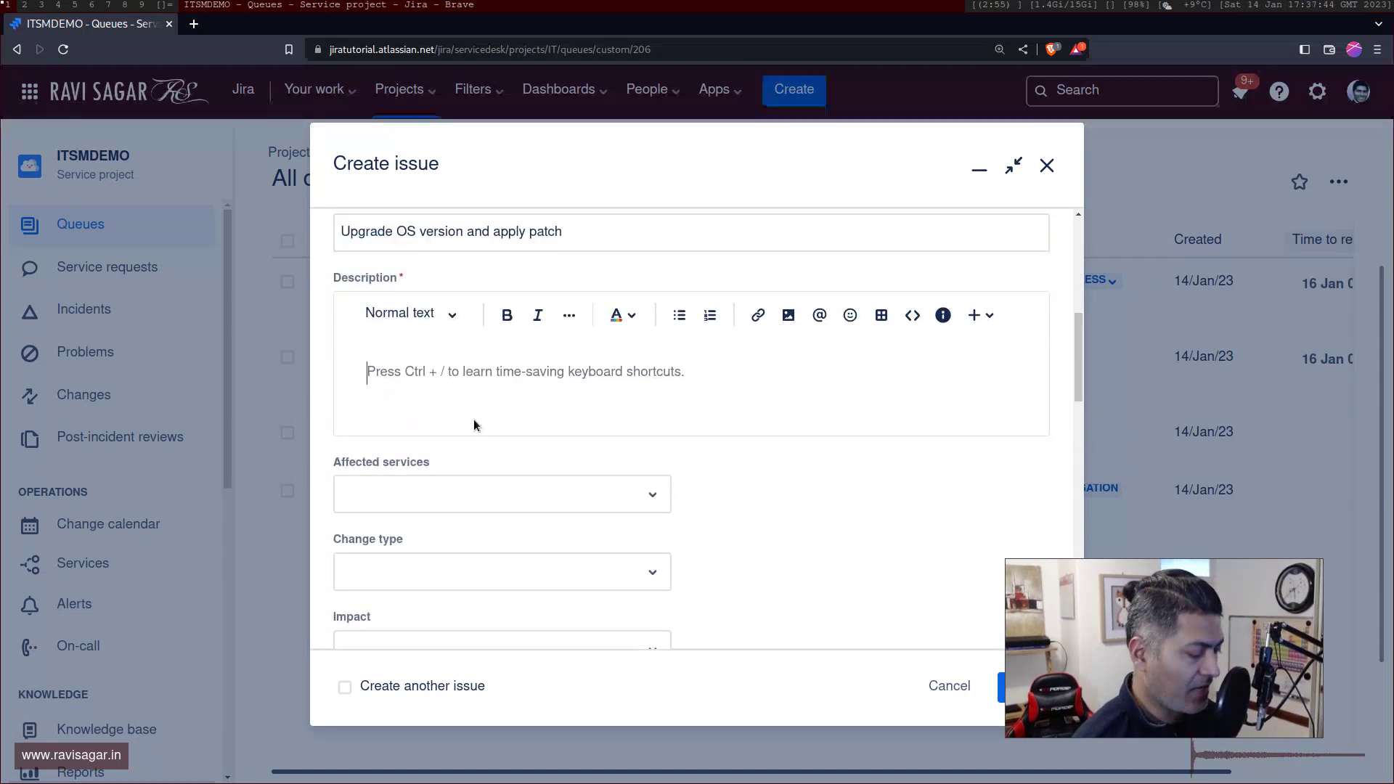
{"action": "key", "text": "ctrl+v"}
{"action": "scroll", "coordinate": [498, 425], "scroll_direction": "down", "scroll_amount": 1}
{"action": "scroll", "coordinate": [499, 419], "scroll_direction": "down", "scroll_amount": 2}
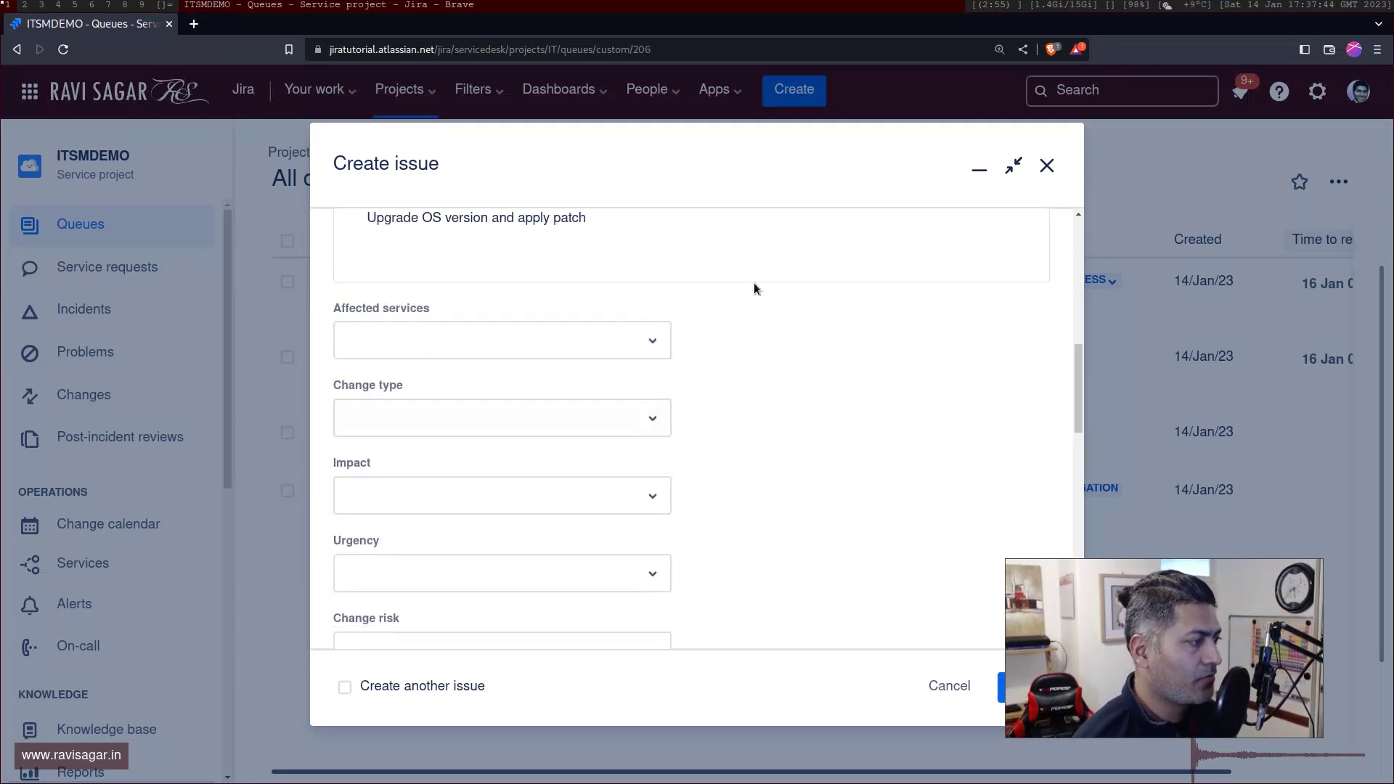
{"action": "left_click", "coordinate": [538, 338]}
{"action": "left_click", "coordinate": [408, 418]}
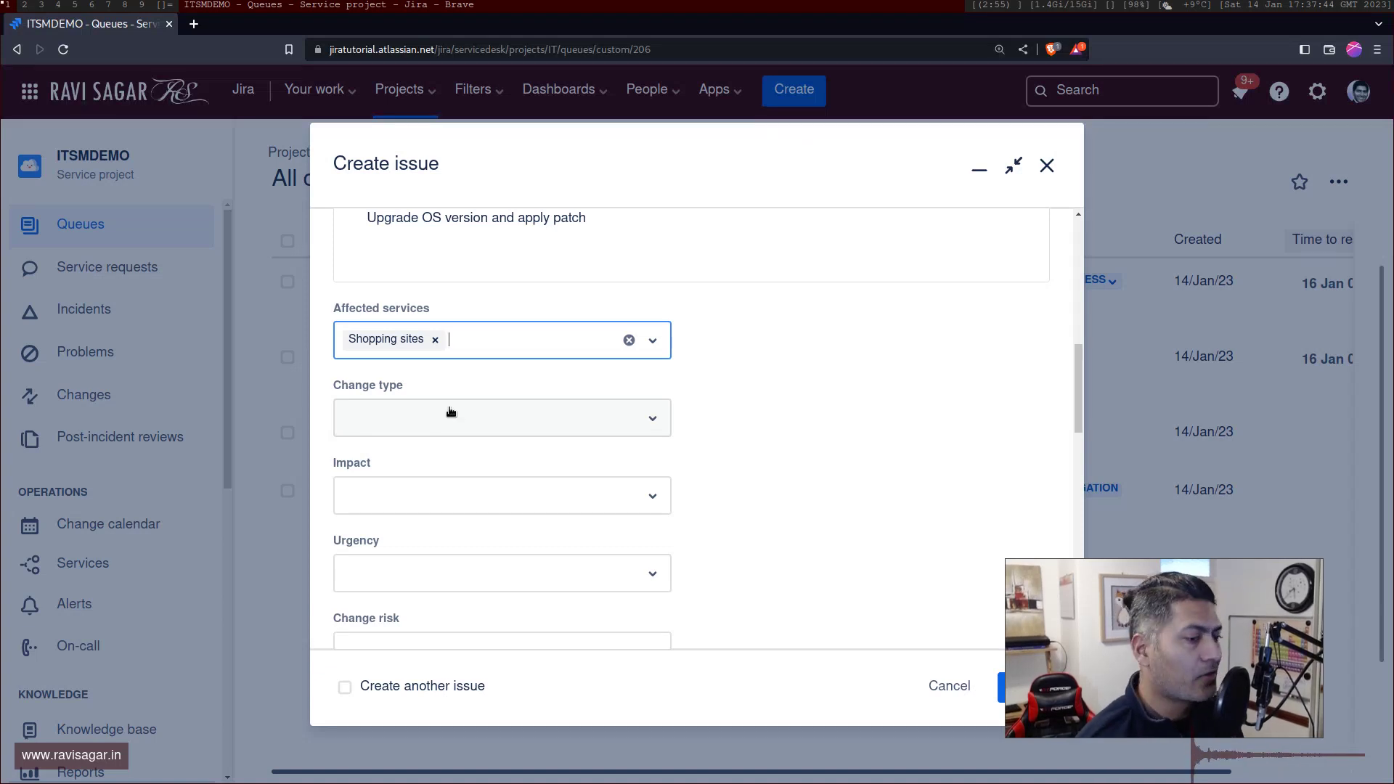
Step: Set change type Normal, impact Significant / Large and urgency High
{"action": "left_click", "coordinate": [483, 420]}
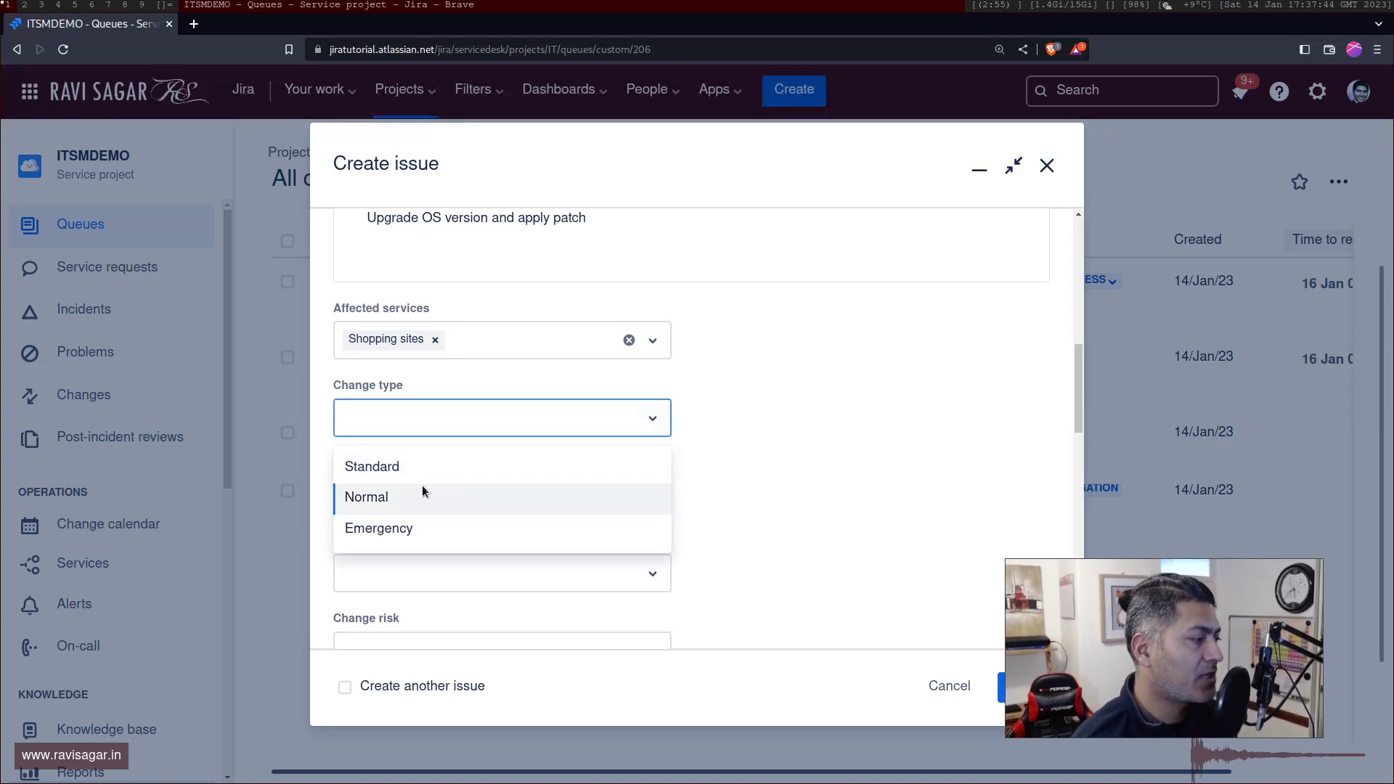
{"action": "left_click", "coordinate": [423, 489]}
{"action": "left_click", "coordinate": [446, 494]}
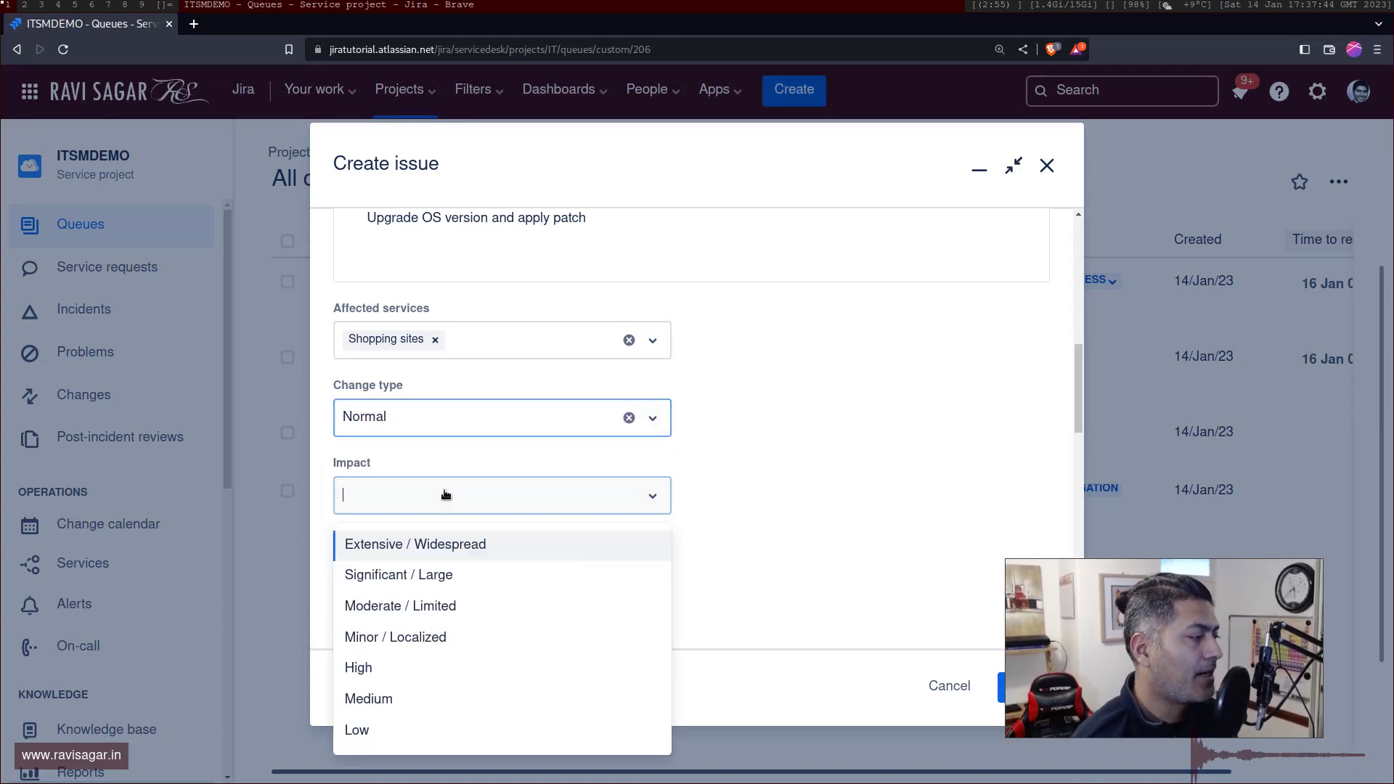
{"action": "left_click", "coordinate": [427, 574]}
{"action": "left_click", "coordinate": [428, 575]}
{"action": "left_click", "coordinate": [427, 651]}
Step: Review the rest of the form and minimize the draft issue to return to the queue
{"action": "scroll", "coordinate": [692, 480], "scroll_direction": "down", "scroll_amount": 10}
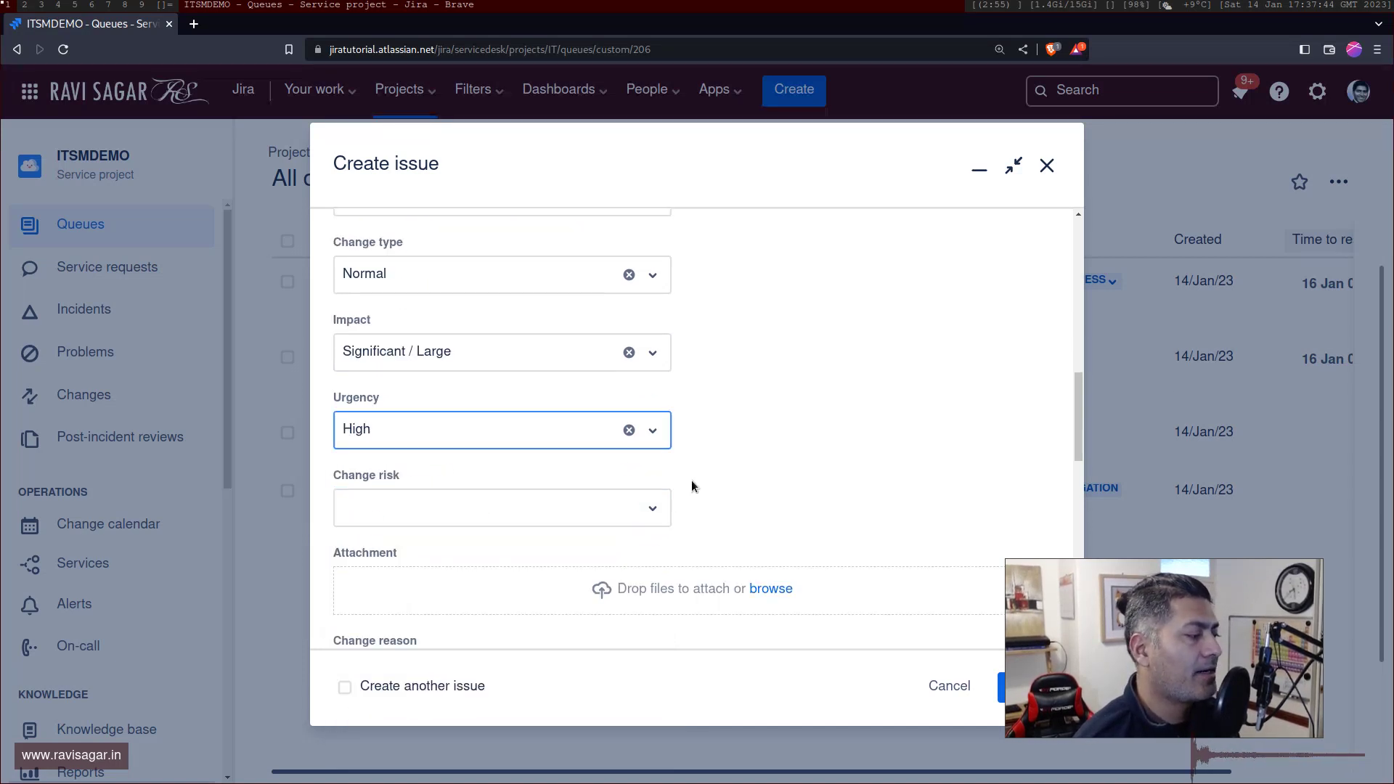
{"action": "scroll", "coordinate": [692, 486], "scroll_direction": "down", "scroll_amount": 2}
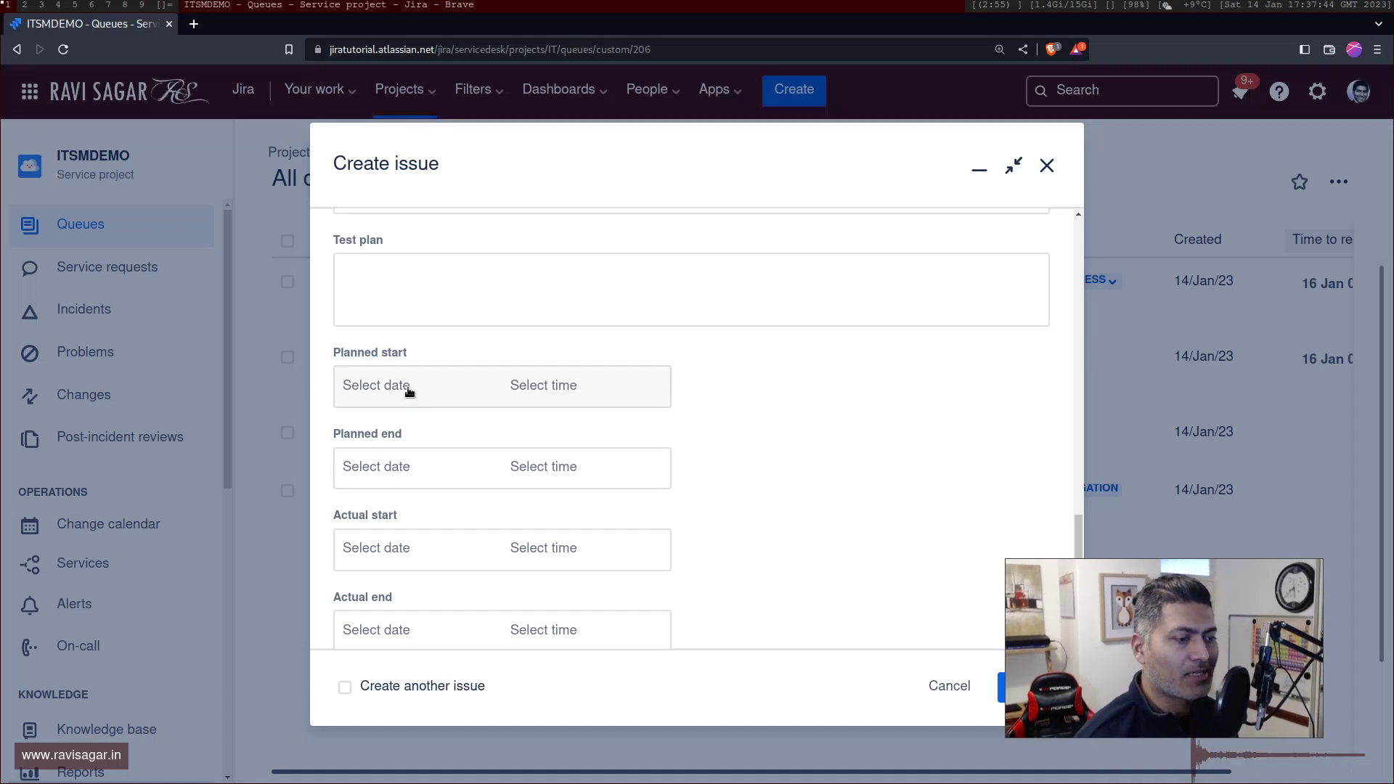
{"action": "left_click_drag", "start_coordinate": [1147, 630], "coordinate": [1217, 510]}
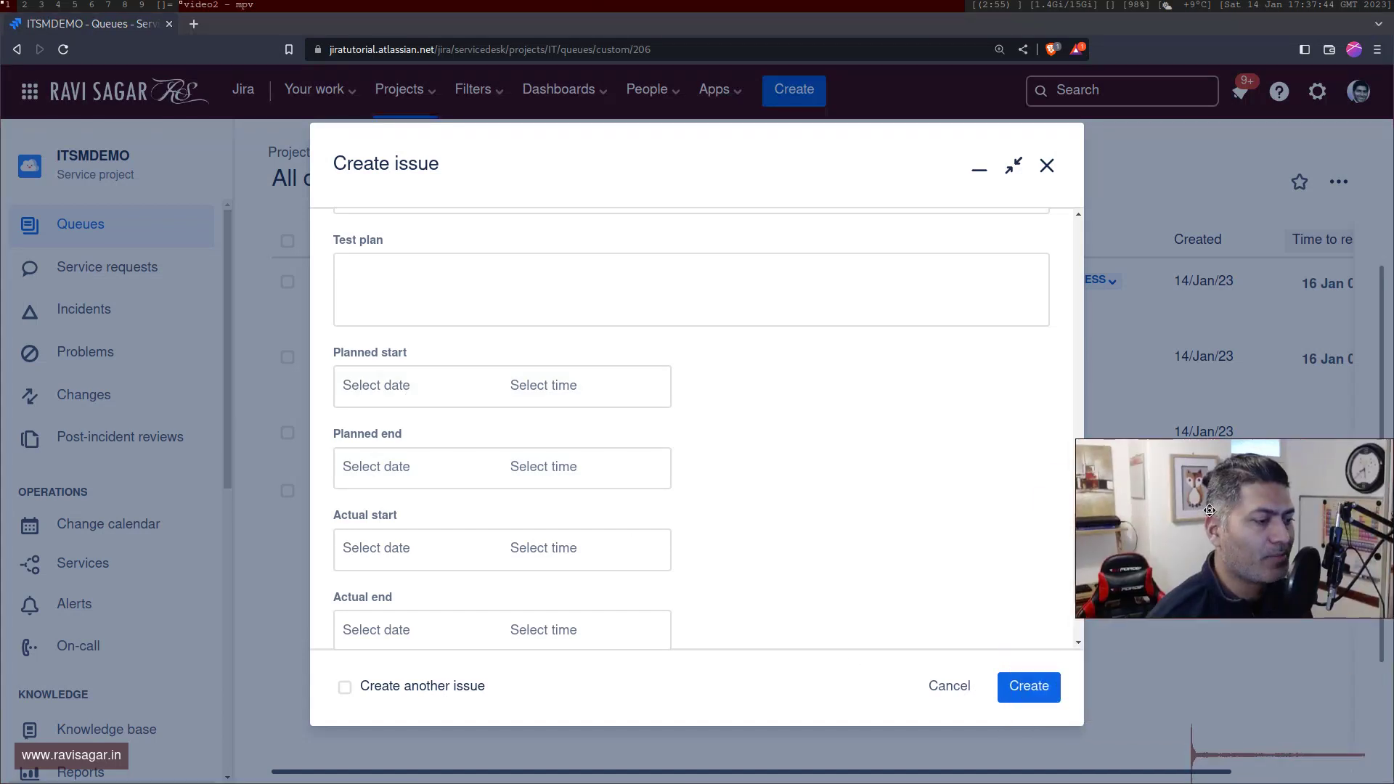
{"action": "scroll", "coordinate": [709, 470], "scroll_direction": "up", "scroll_amount": 1}
{"action": "scroll", "coordinate": [709, 468], "scroll_direction": "up", "scroll_amount": 5}
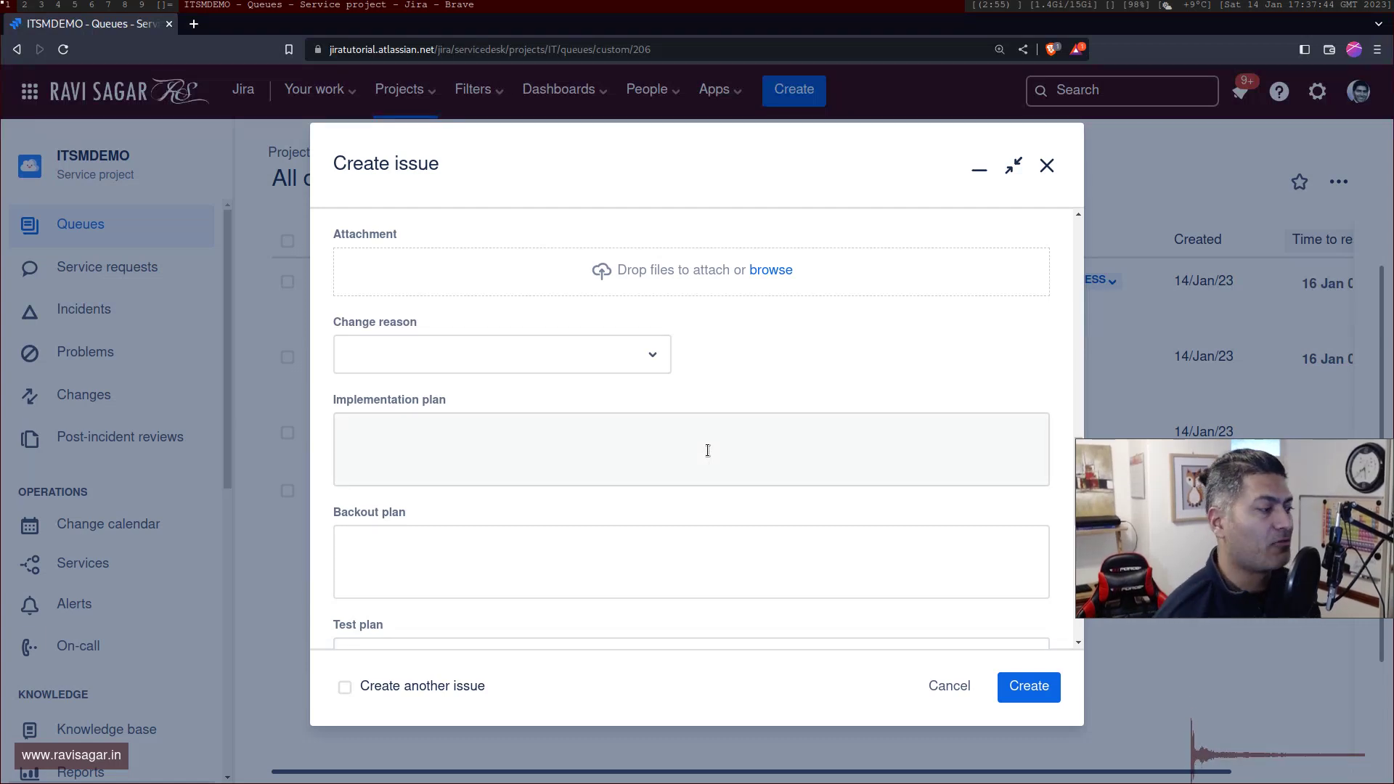
{"action": "scroll", "coordinate": [563, 343], "scroll_direction": "down", "scroll_amount": 2}
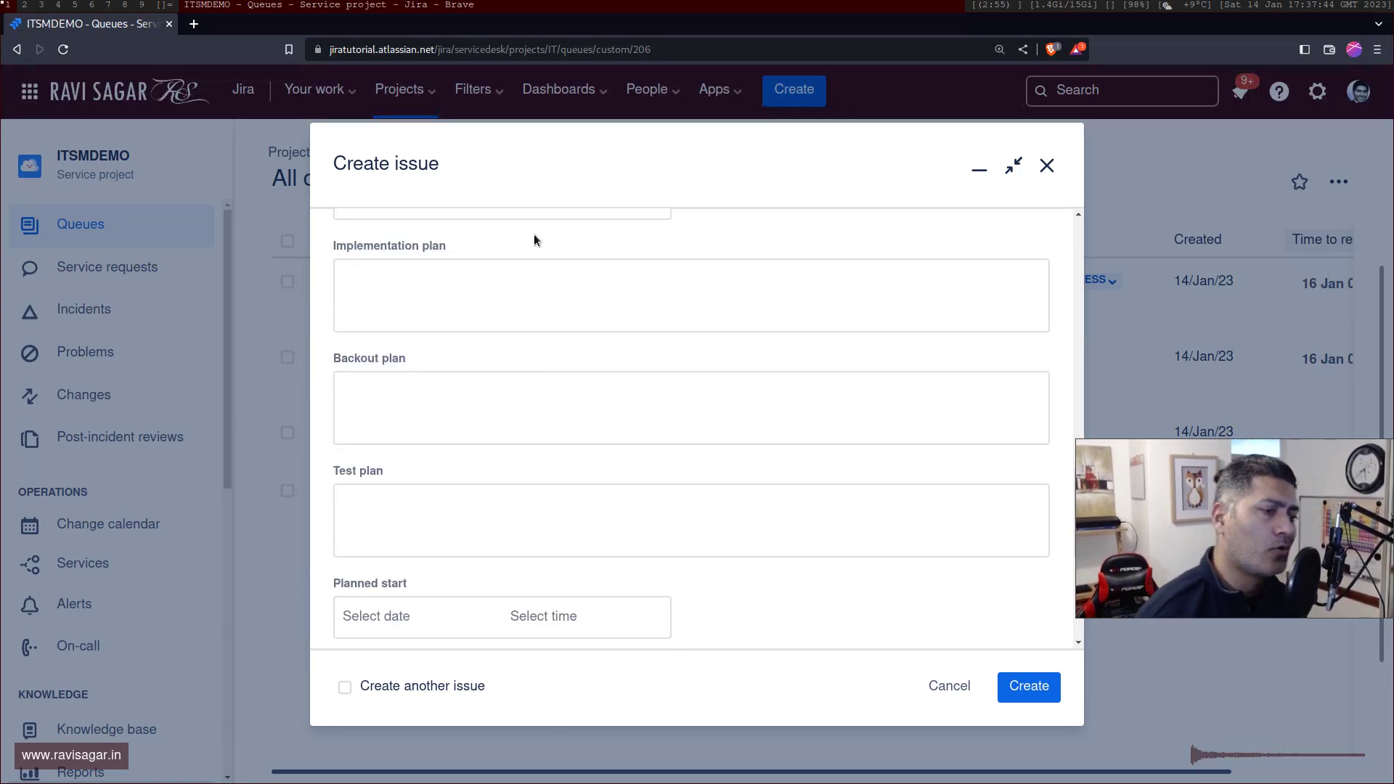
{"action": "scroll", "coordinate": [544, 276], "scroll_direction": "down", "scroll_amount": 2}
{"action": "scroll", "coordinate": [553, 304], "scroll_direction": "down", "scroll_amount": 2}
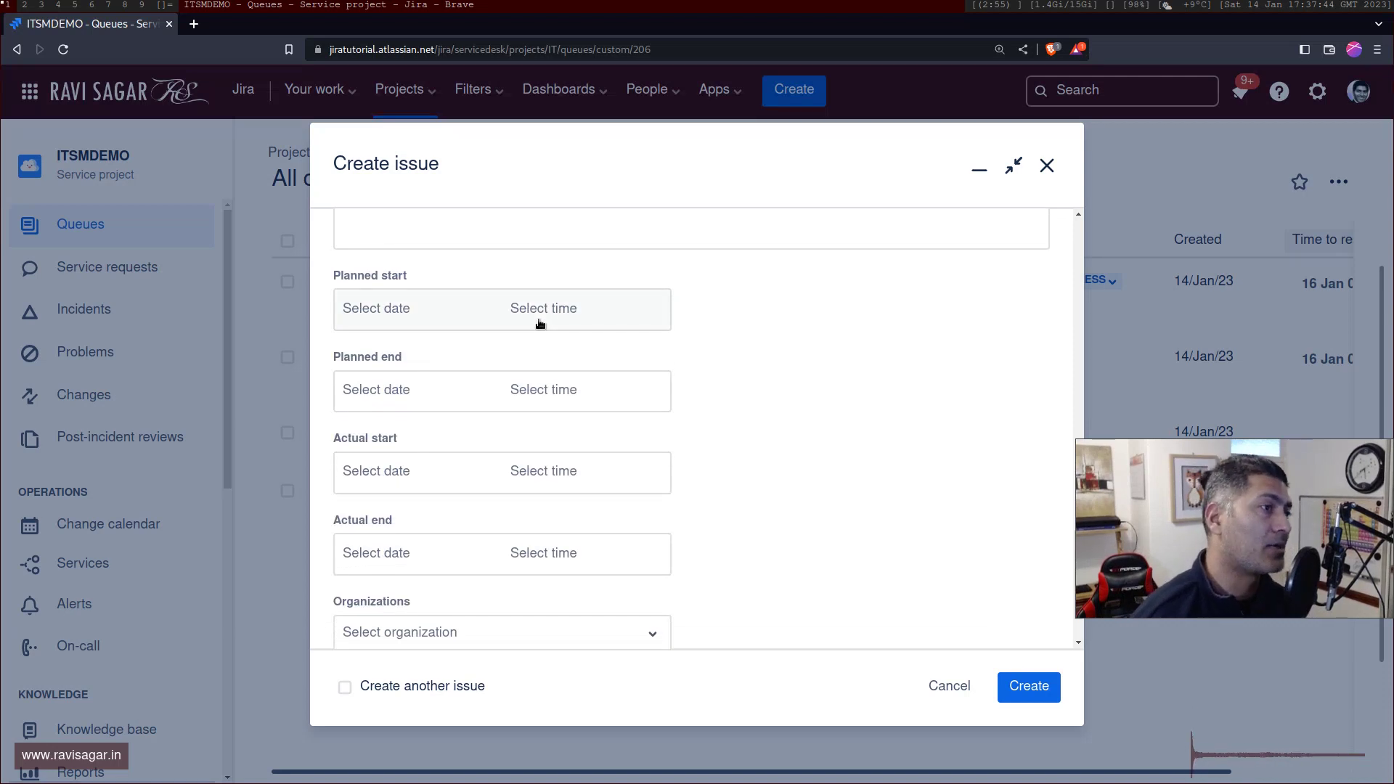
{"action": "left_click", "coordinate": [979, 173]}
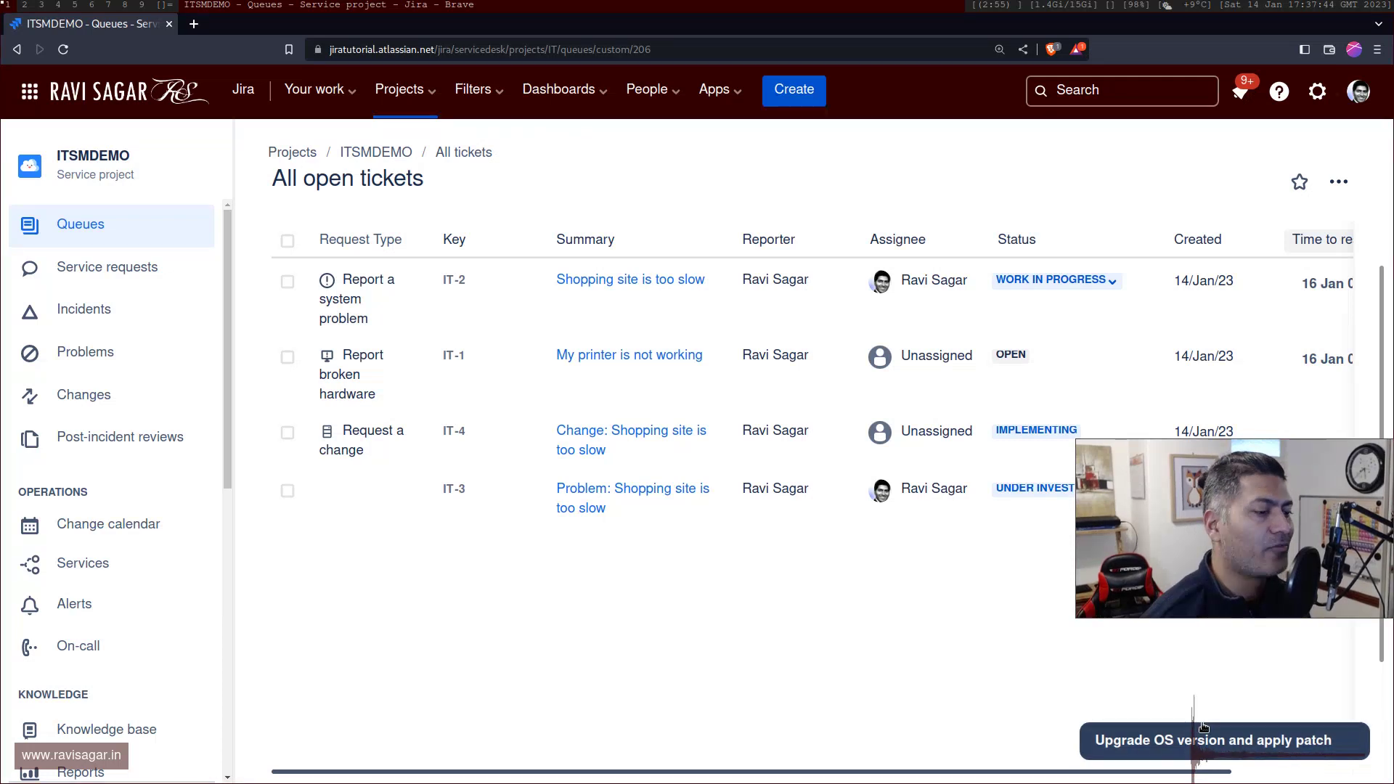
Step: Restore and re-minimize the draft, then try creating another issue to trigger the Draft issue in progress warning
{"action": "left_click", "coordinate": [1131, 737]}
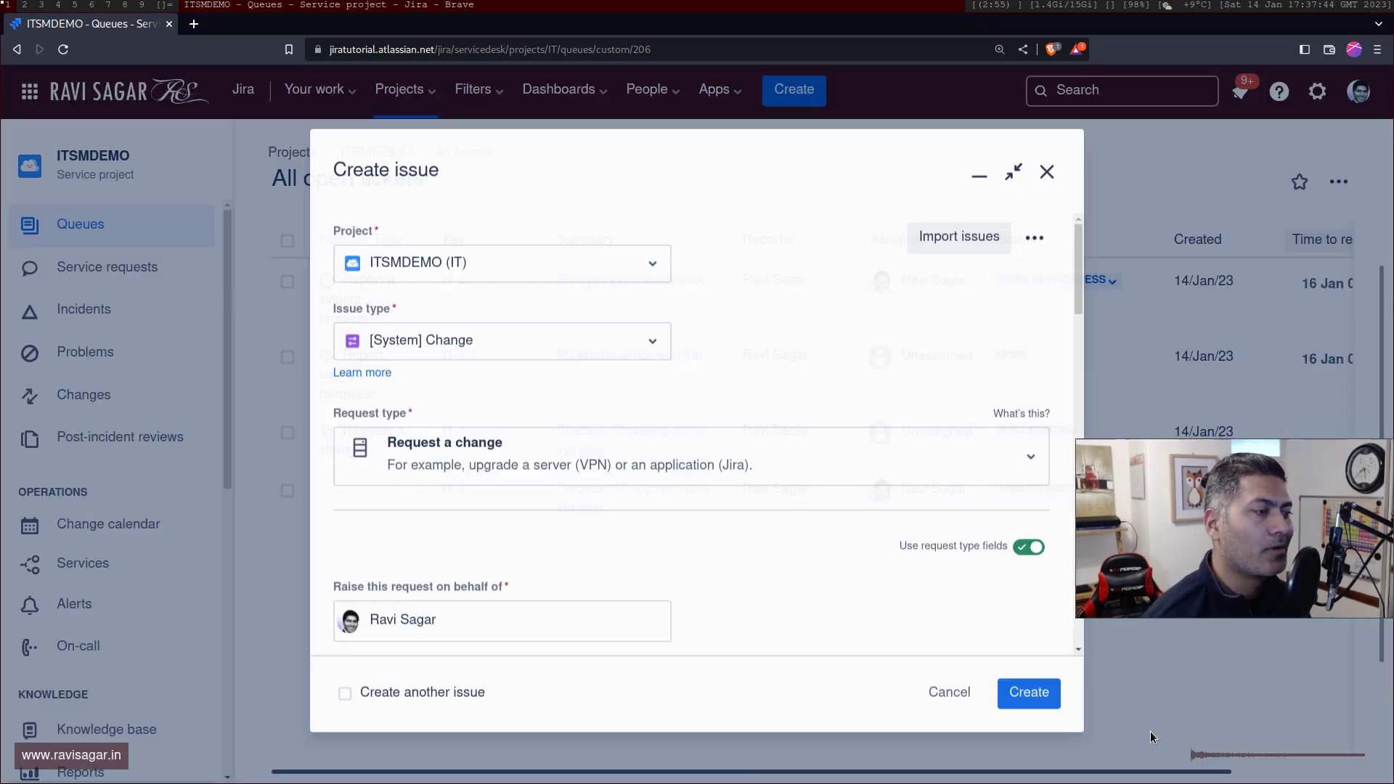
{"action": "left_click", "coordinate": [979, 168]}
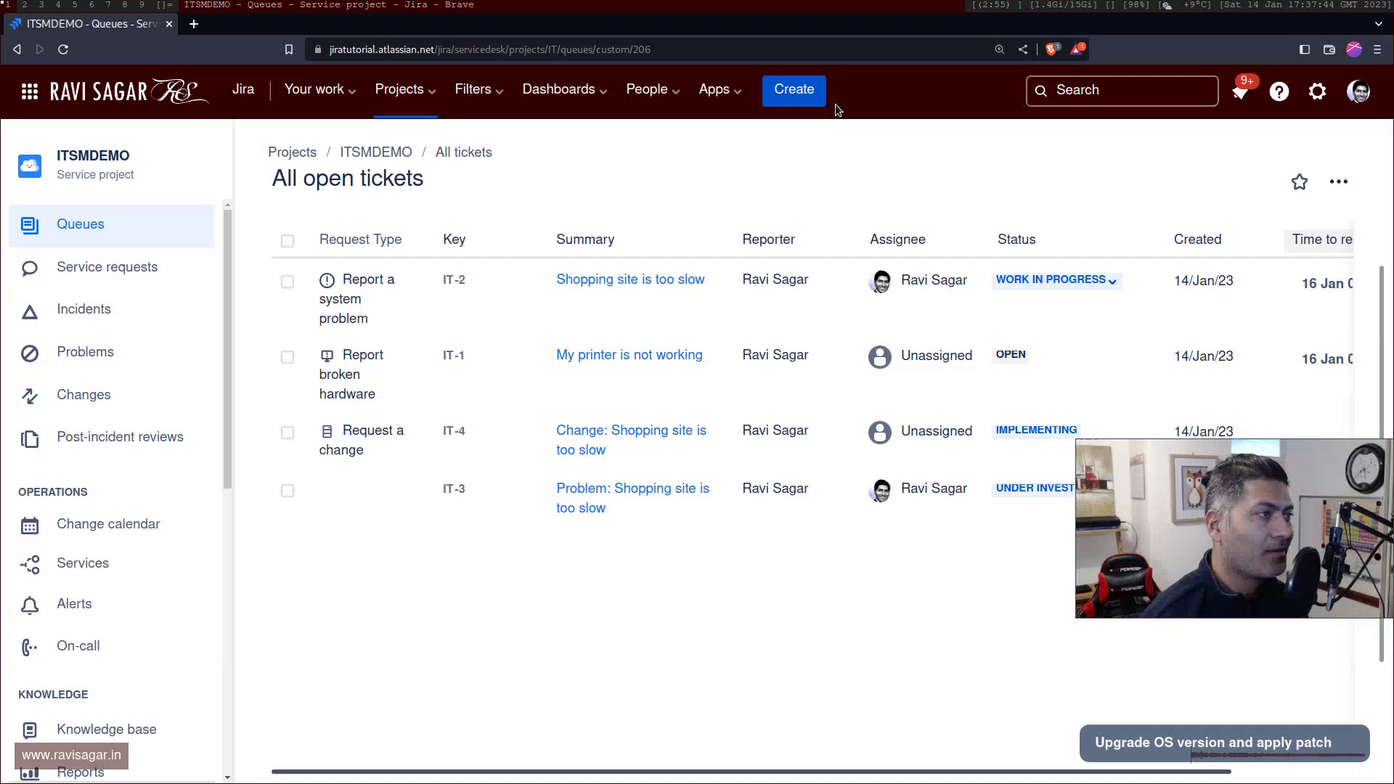
{"action": "left_click", "coordinate": [796, 90]}
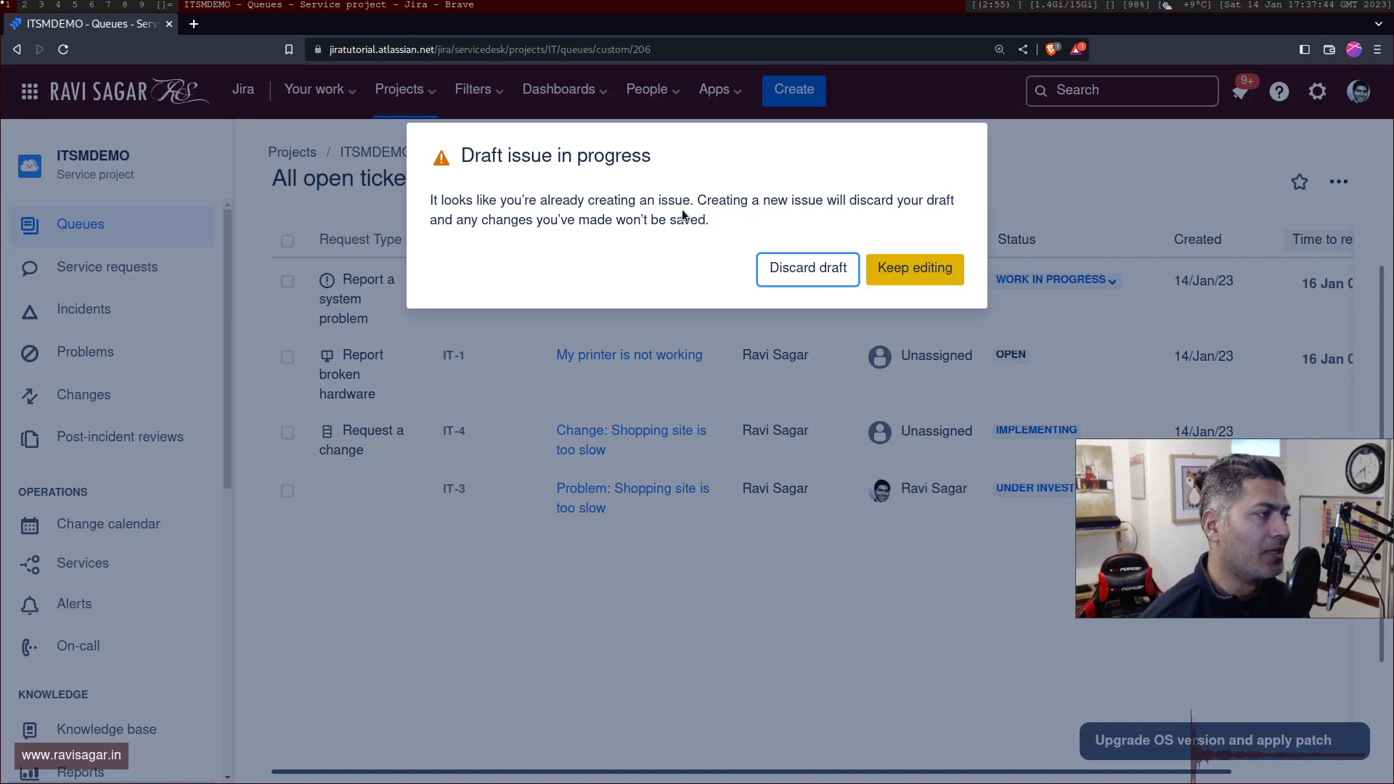
Step: Keep editing the draft, minimize it, and switch to the Your work page
{"action": "left_click", "coordinate": [935, 269]}
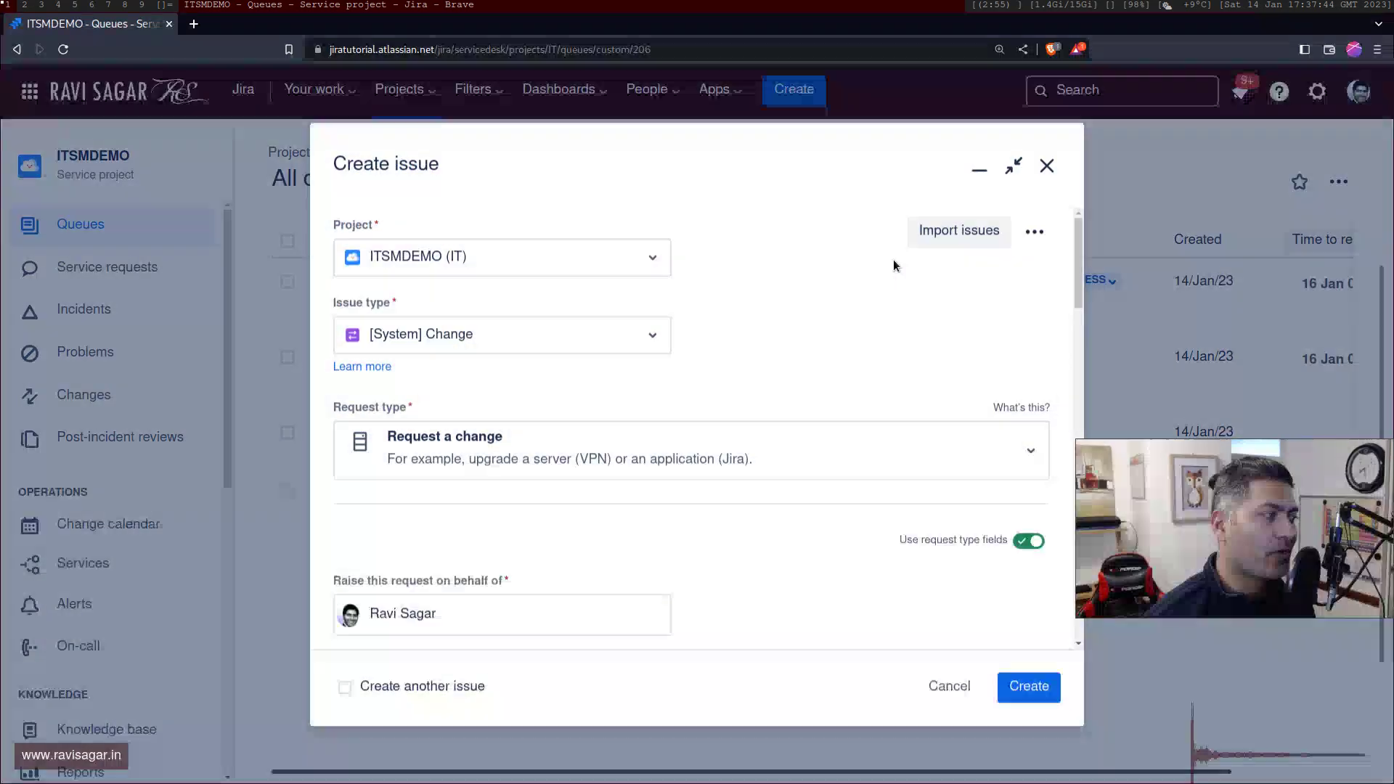
{"action": "left_click", "coordinate": [977, 167]}
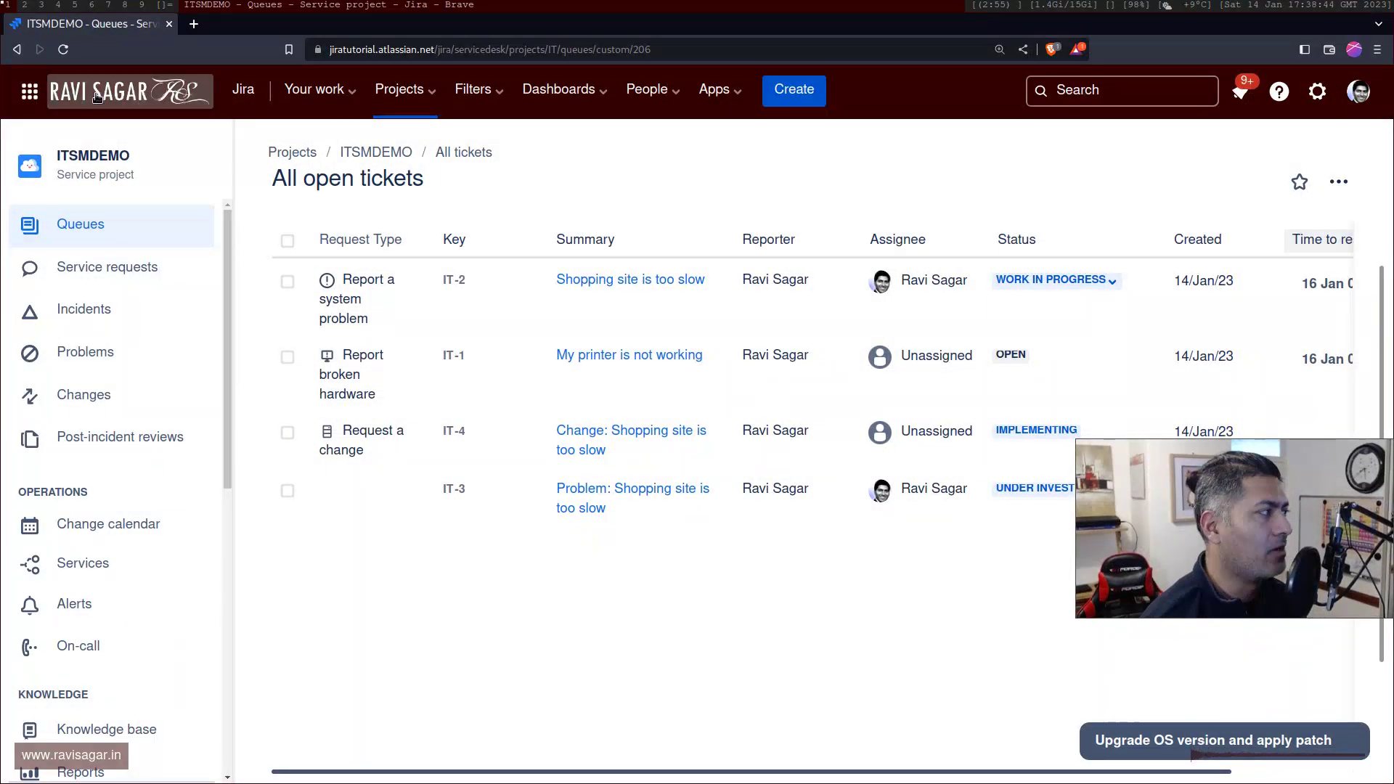
{"action": "left_click", "coordinate": [130, 90]}
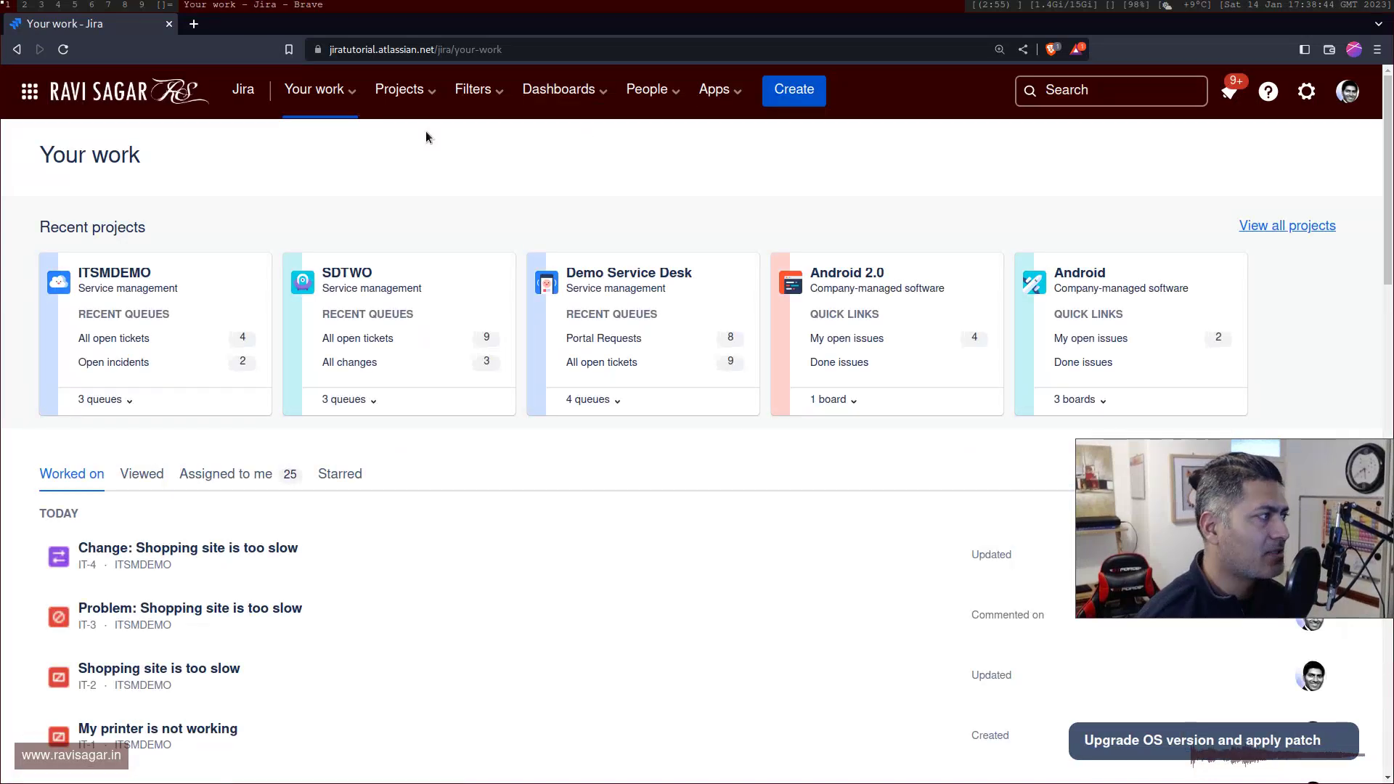
Step: Reopen the change draft from Your work and review its preserved field values
{"action": "left_click", "coordinate": [784, 91]}
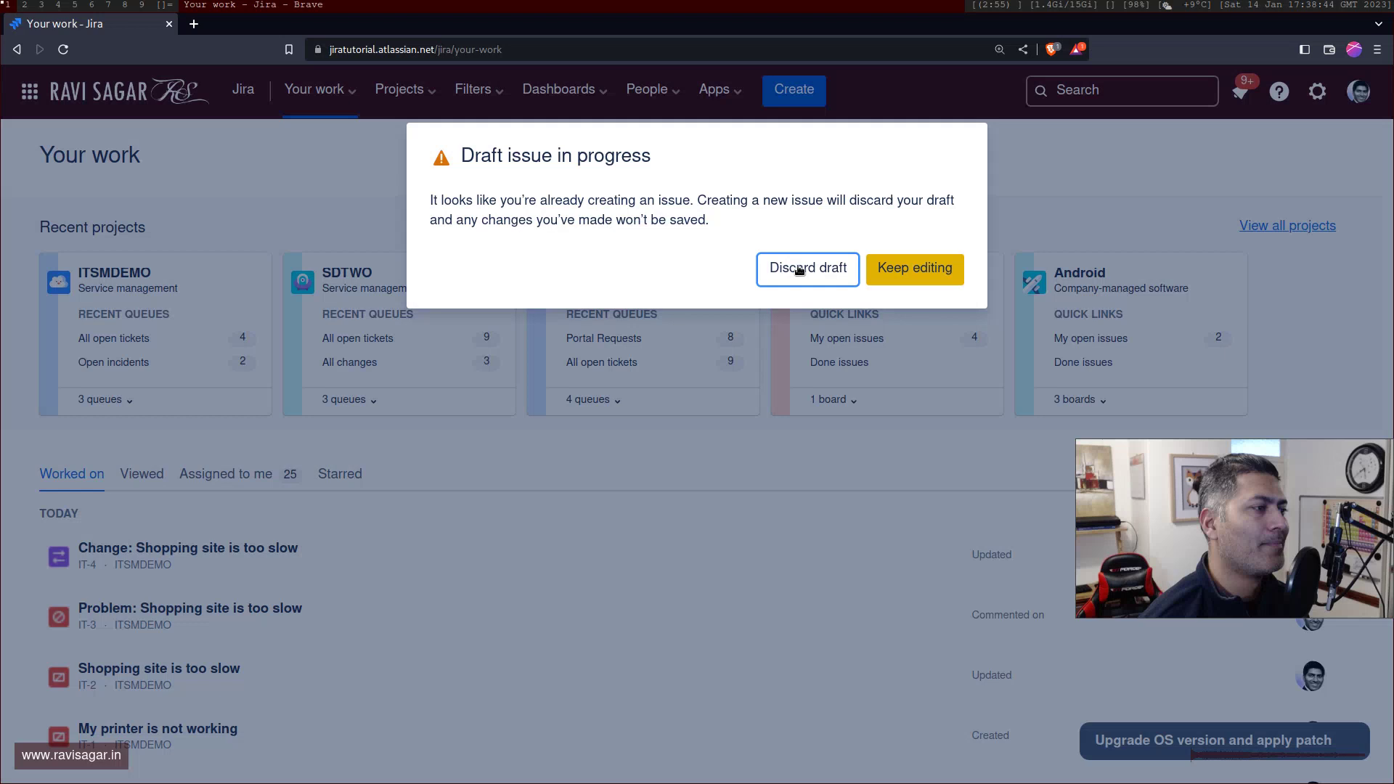
{"action": "left_click", "coordinate": [905, 272]}
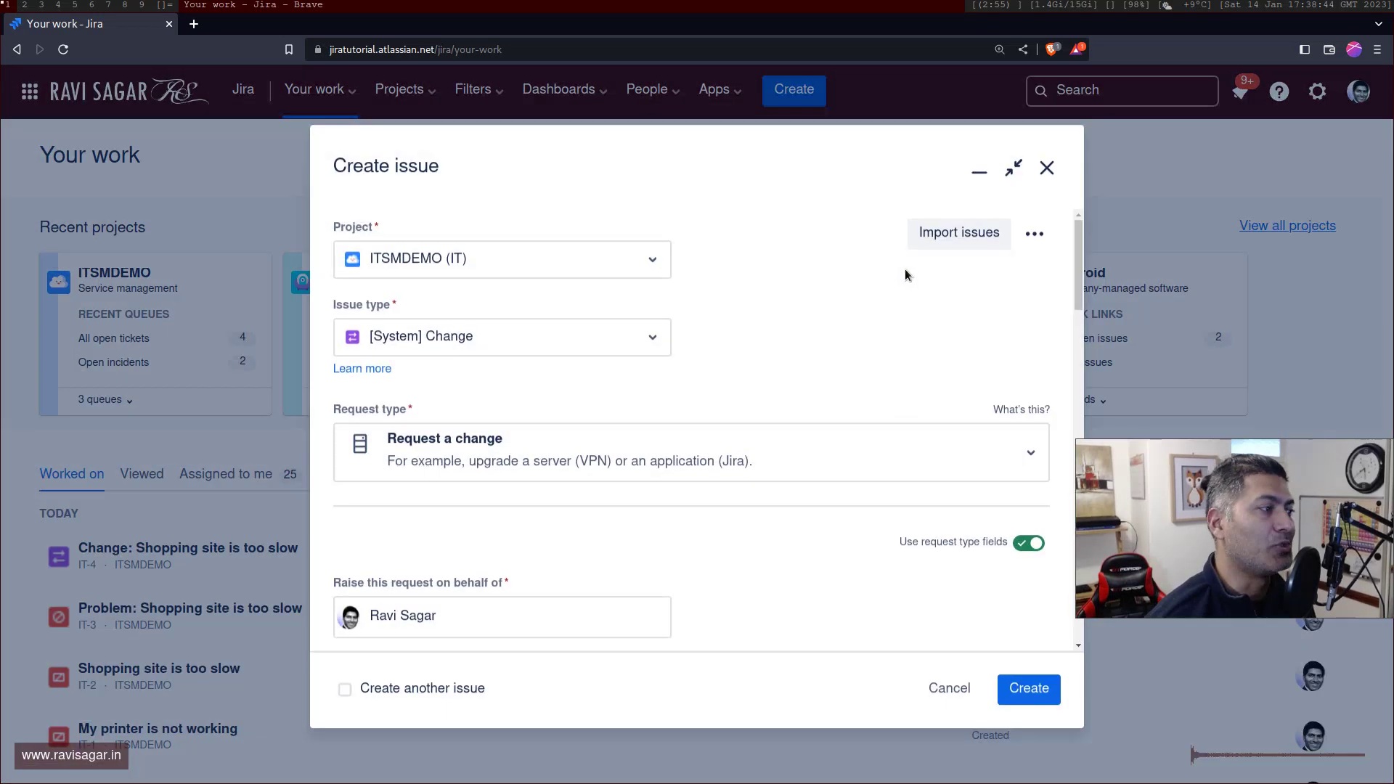
{"action": "scroll", "coordinate": [690, 375], "scroll_direction": "down", "scroll_amount": 9}
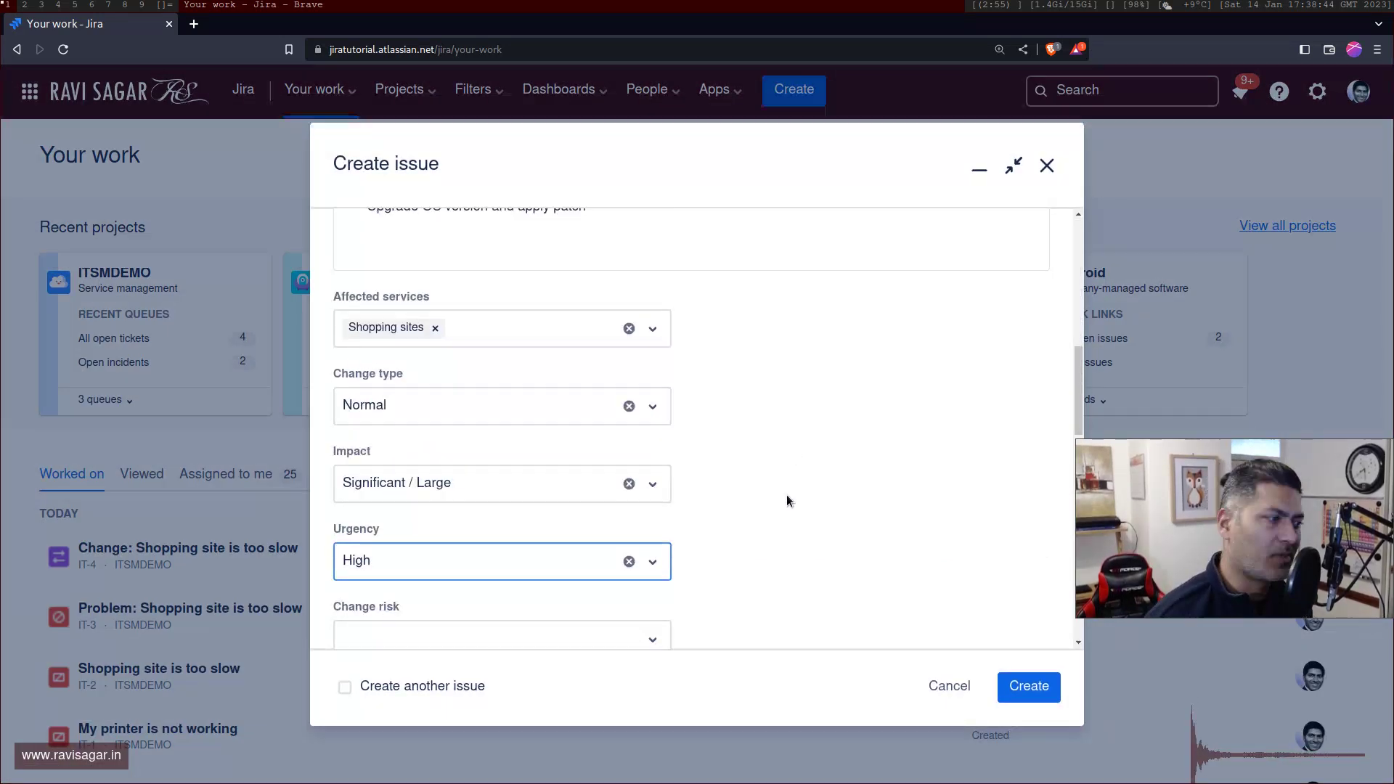
{"action": "scroll", "coordinate": [787, 496], "scroll_direction": "down", "scroll_amount": 12}
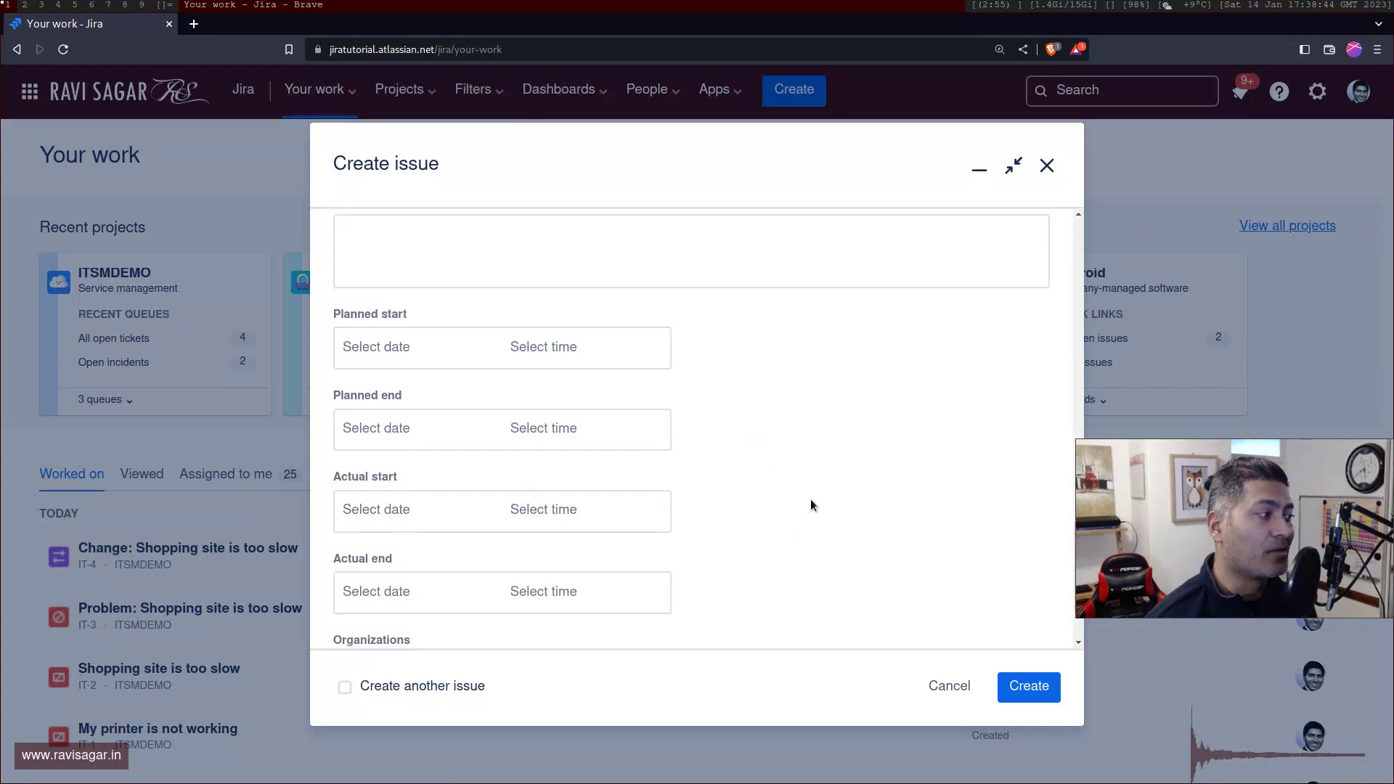
Step: Submit the change request as IT-5, then look up change issue IT-4 from recent issues
{"action": "left_click", "coordinate": [1029, 696]}
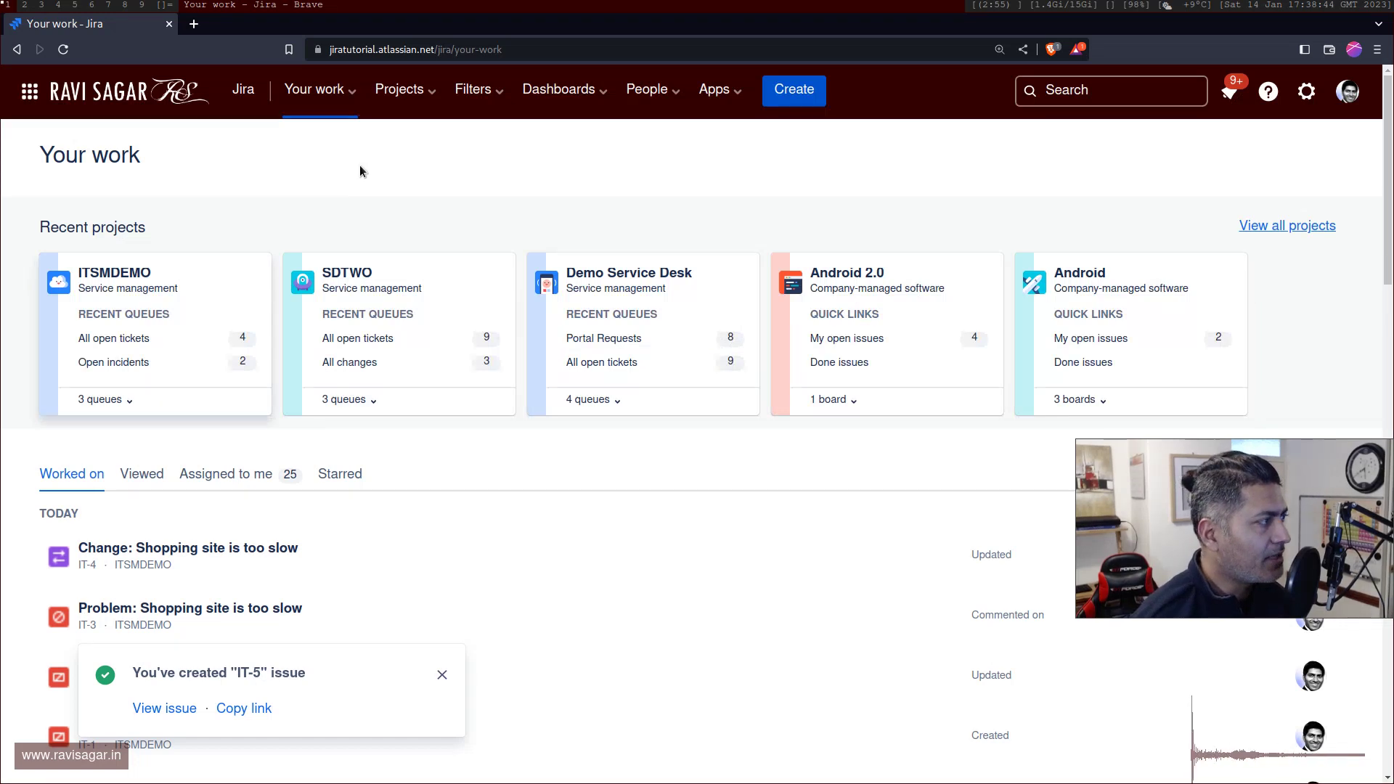
{"action": "left_click", "coordinate": [438, 90]}
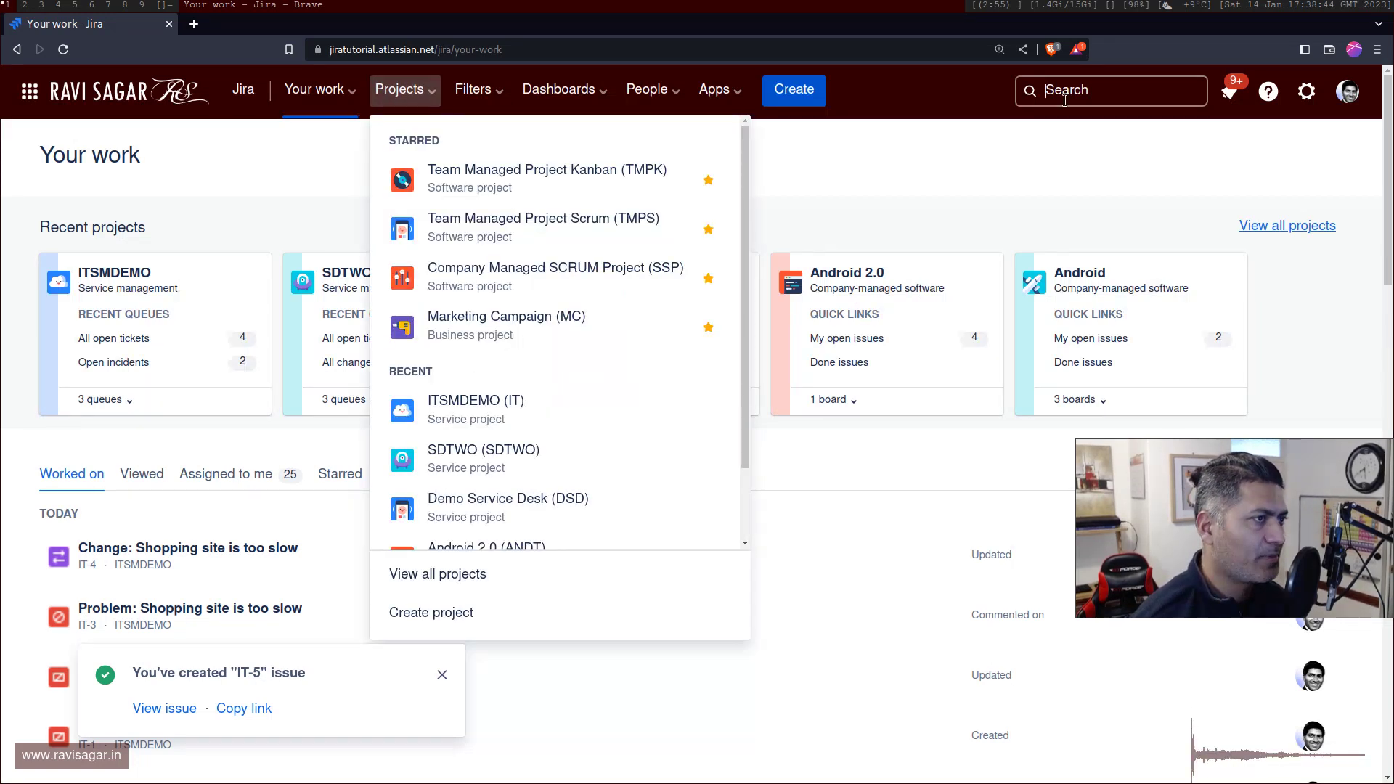
{"action": "key", "text": "/"}
{"action": "left_click", "coordinate": [521, 232]}
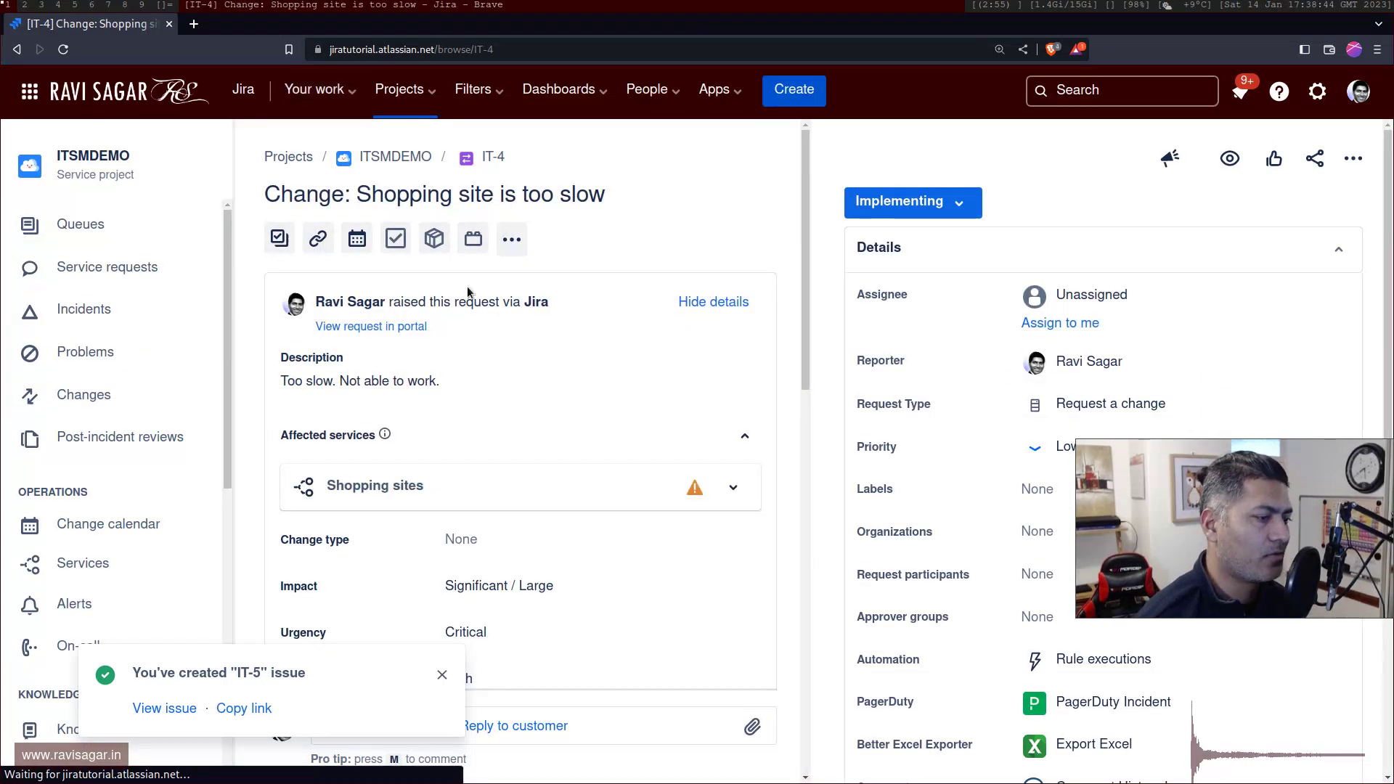
Step: Open the ITSMDEMO All open tickets queue, where IT-5 appears with status Review
{"action": "left_click", "coordinate": [399, 88]}
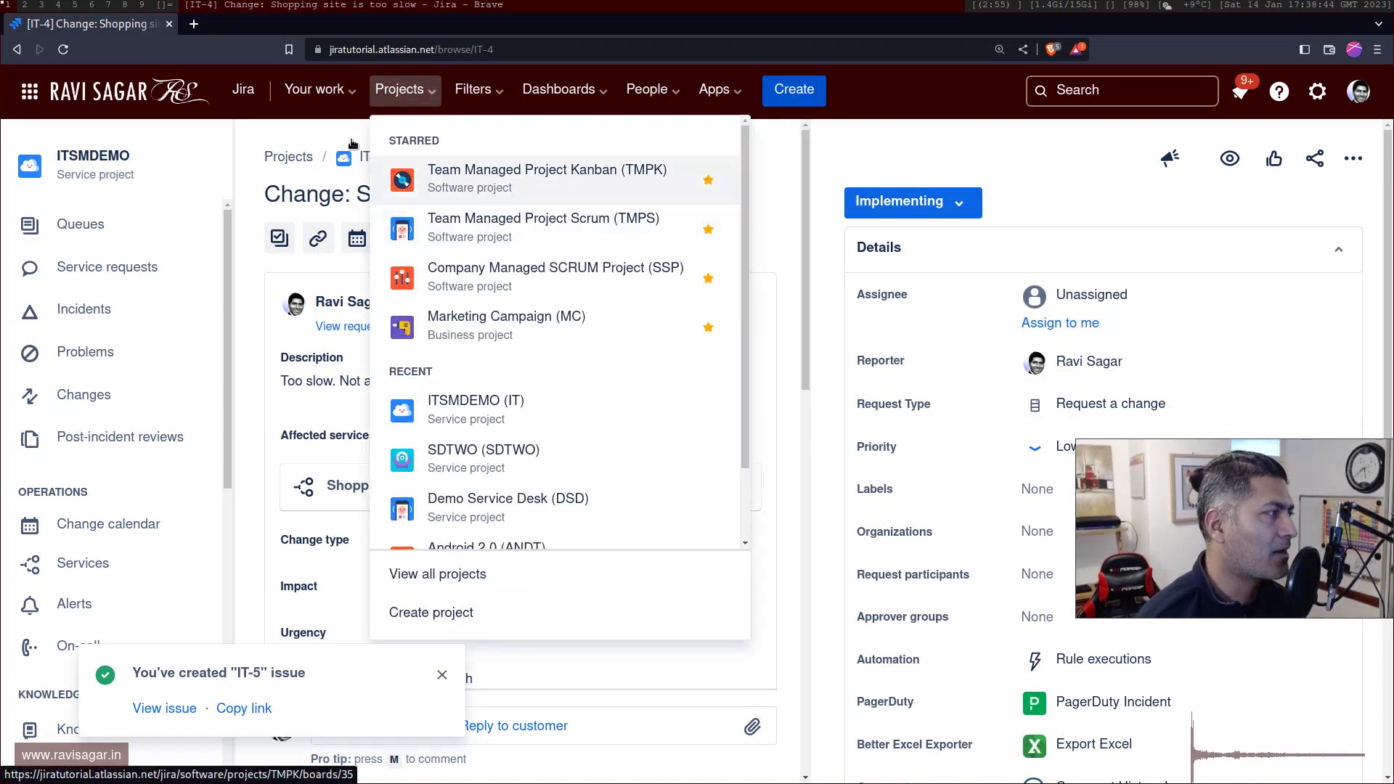
{"action": "left_click", "coordinate": [358, 92]}
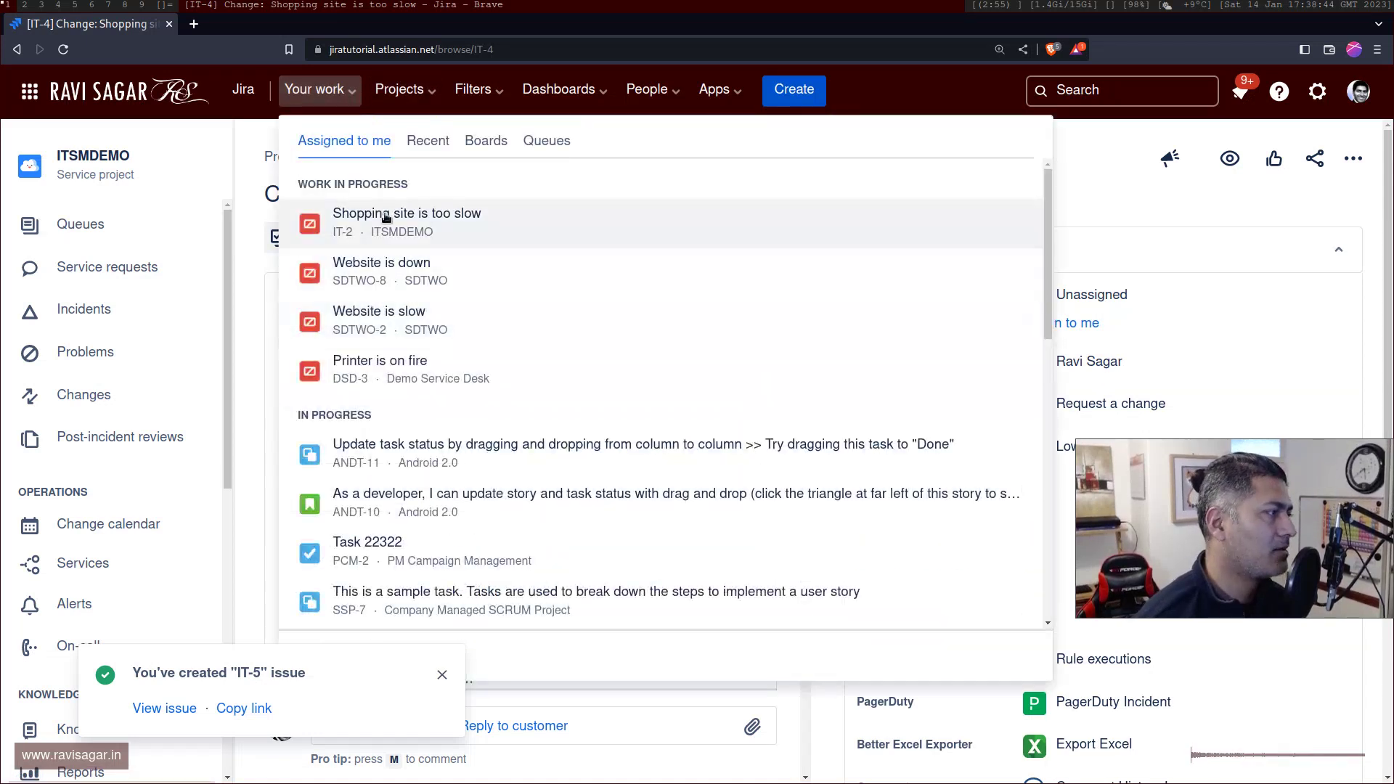
{"action": "left_click", "coordinate": [403, 90]}
{"action": "left_click", "coordinate": [493, 403]}
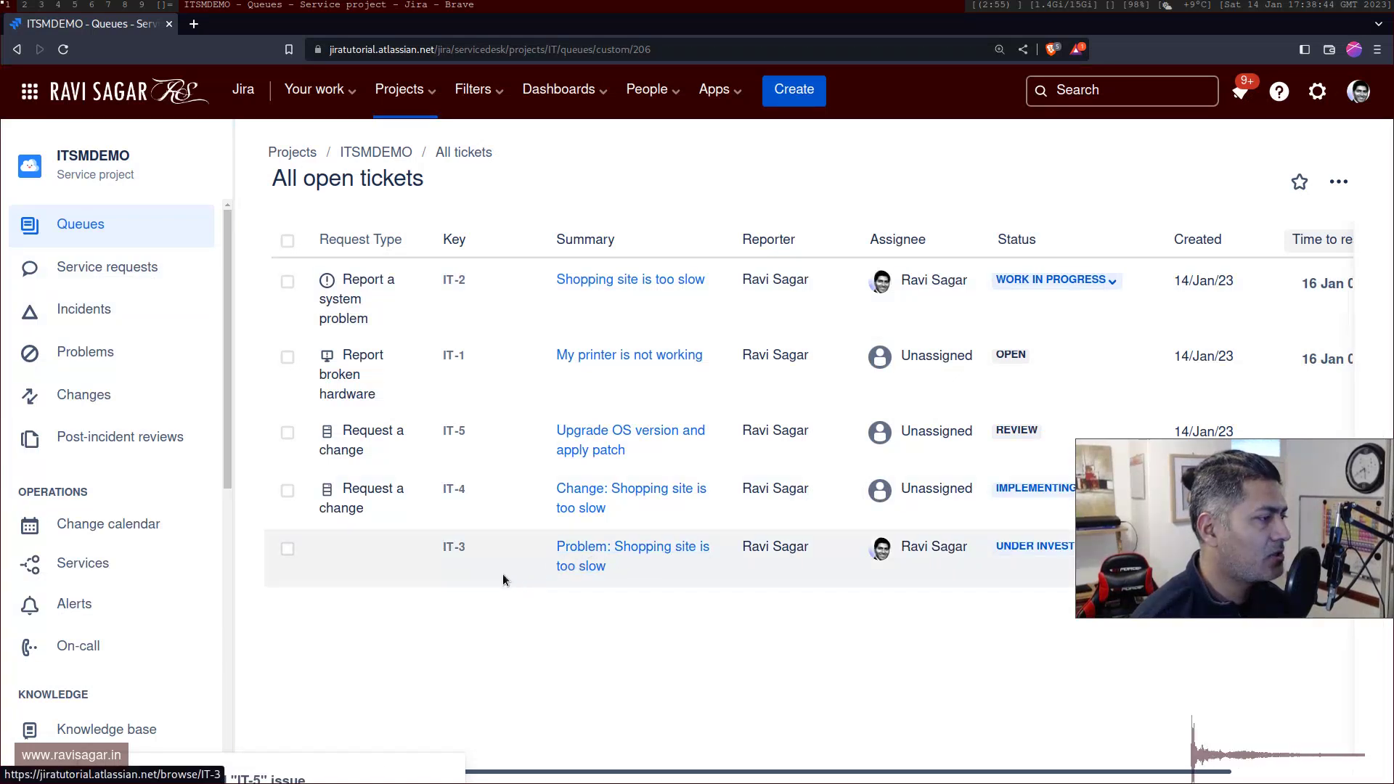
Step: Open IT-5 'Upgrade OS version and apply patch' and check its Planned start and end dates are empty
{"action": "left_click", "coordinate": [579, 438]}
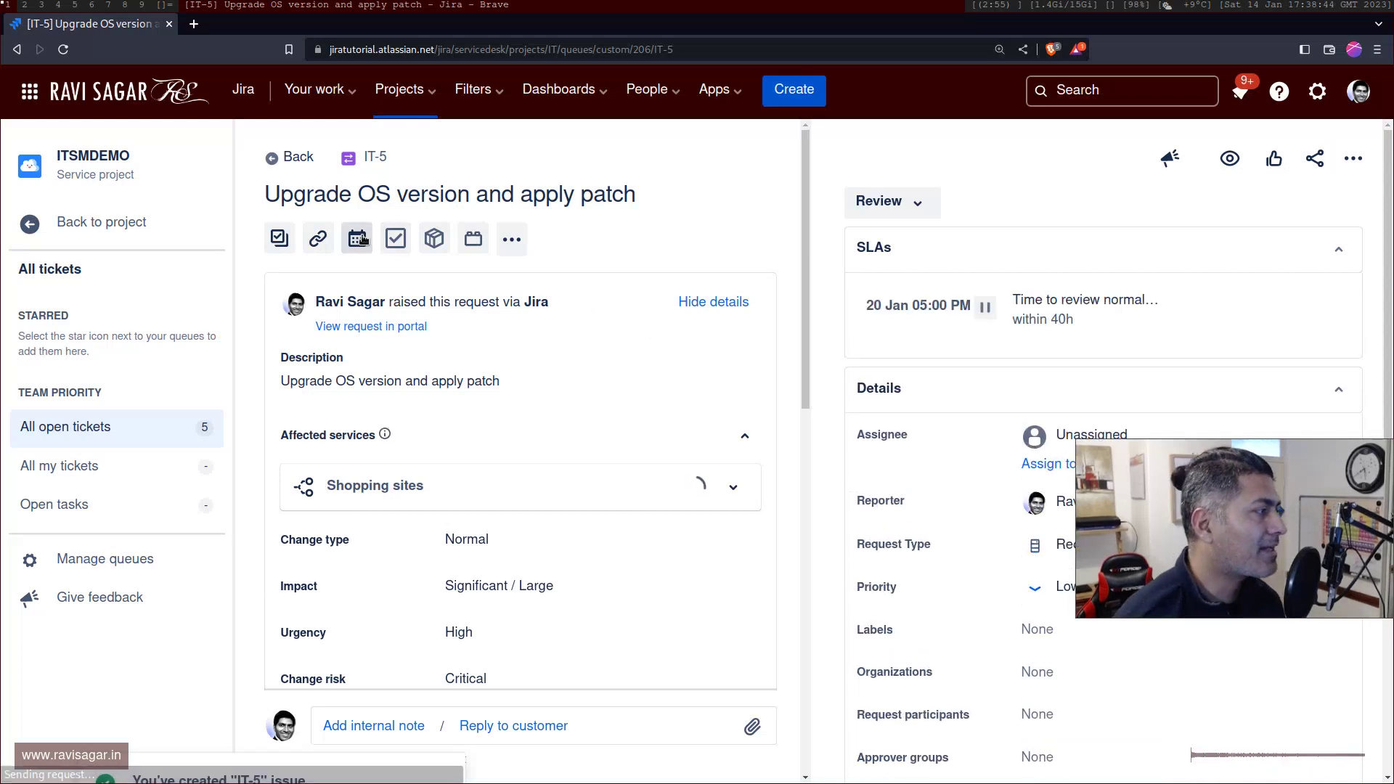
{"action": "scroll", "coordinate": [551, 537], "scroll_direction": "down", "scroll_amount": 3}
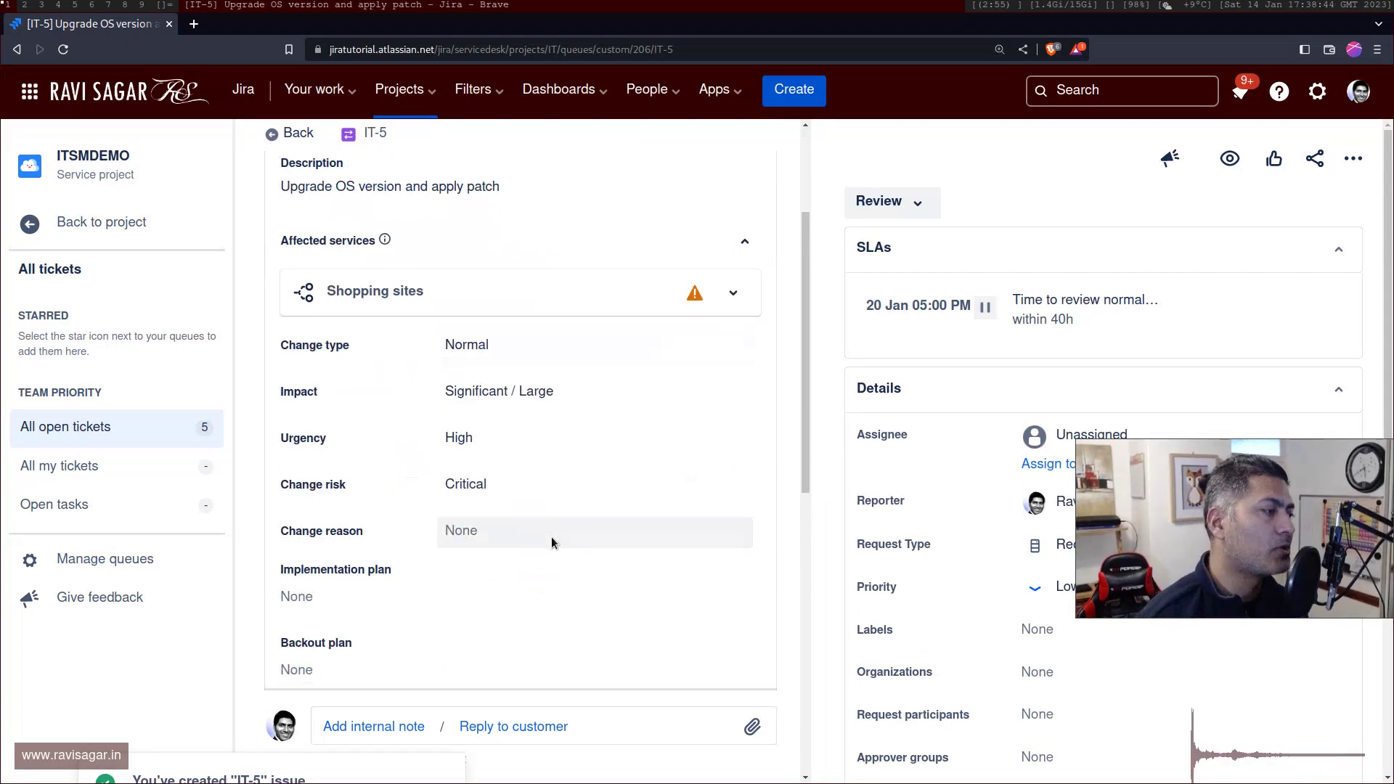
{"action": "scroll", "coordinate": [552, 538], "scroll_direction": "down", "scroll_amount": 7}
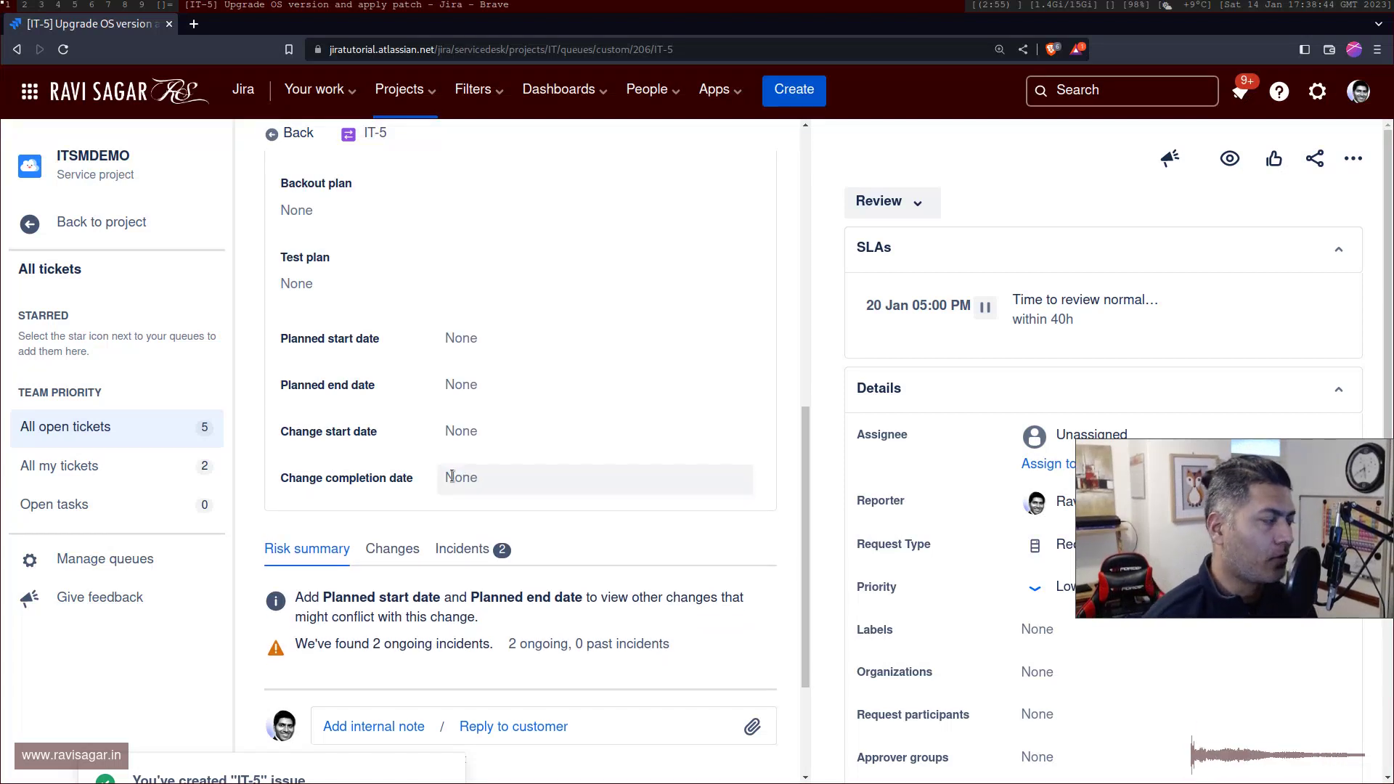
{"action": "scroll", "coordinate": [445, 486], "scroll_direction": "up", "scroll_amount": 3}
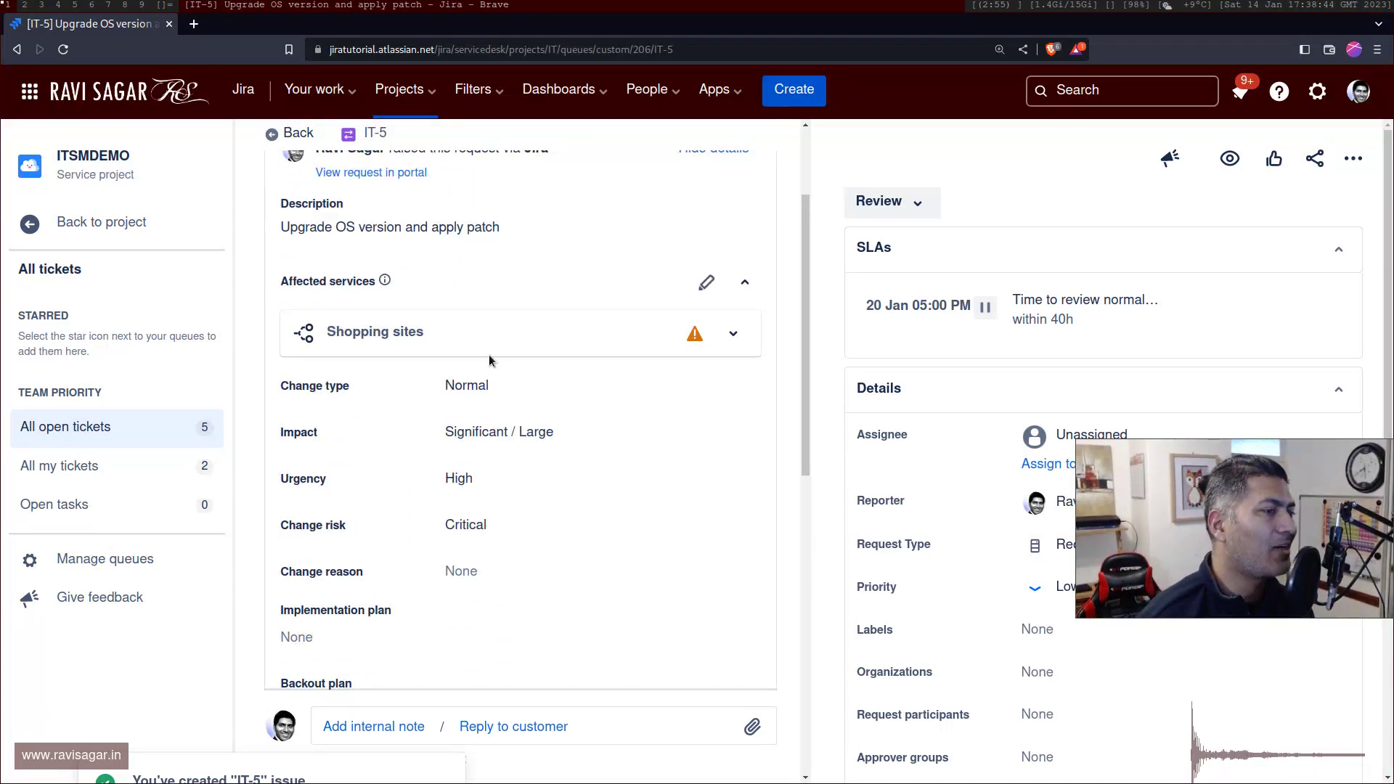
{"action": "scroll", "coordinate": [420, 224], "scroll_direction": "up", "scroll_amount": 2}
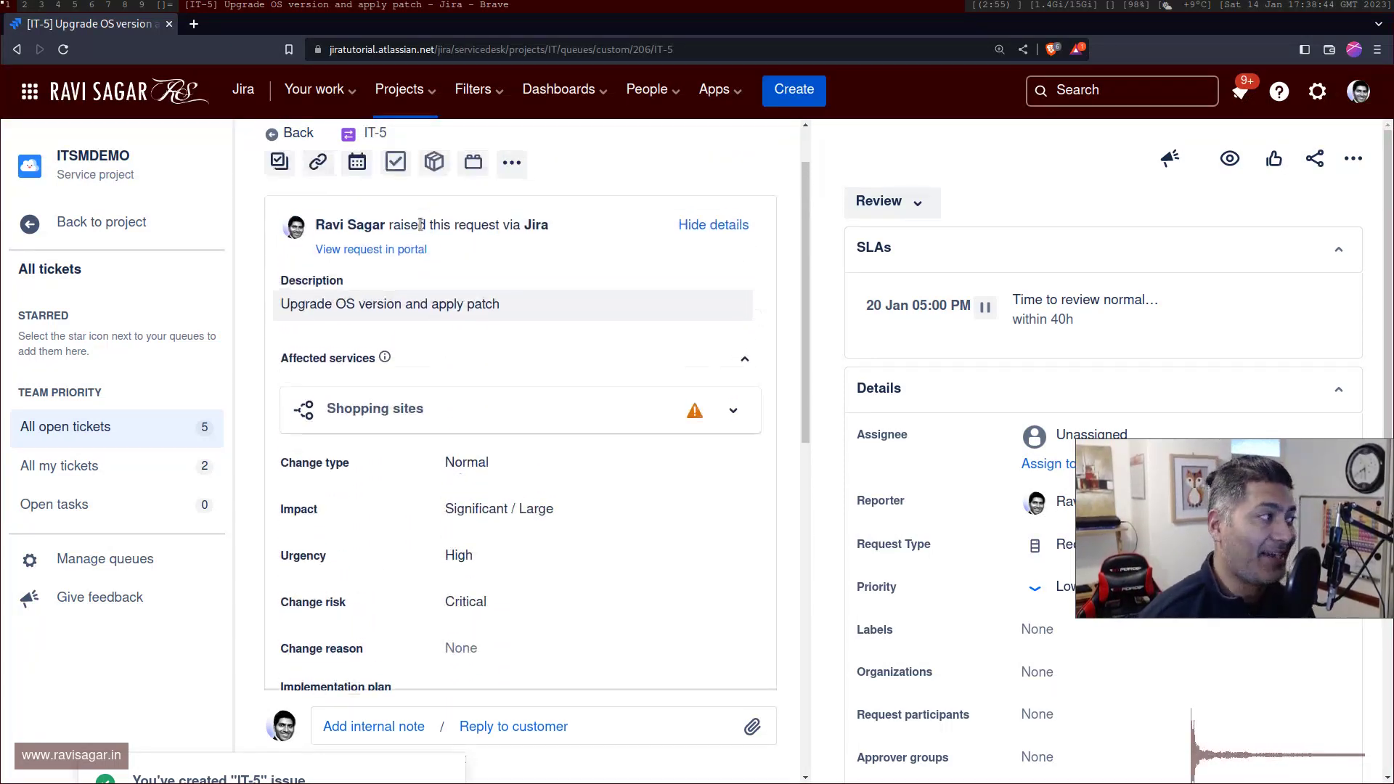
Step: Schedule IT-5 on Monday Jan 16, 2023, 8:45 AM to 9:45 AM, and save the planned dates
{"action": "left_click", "coordinate": [366, 164]}
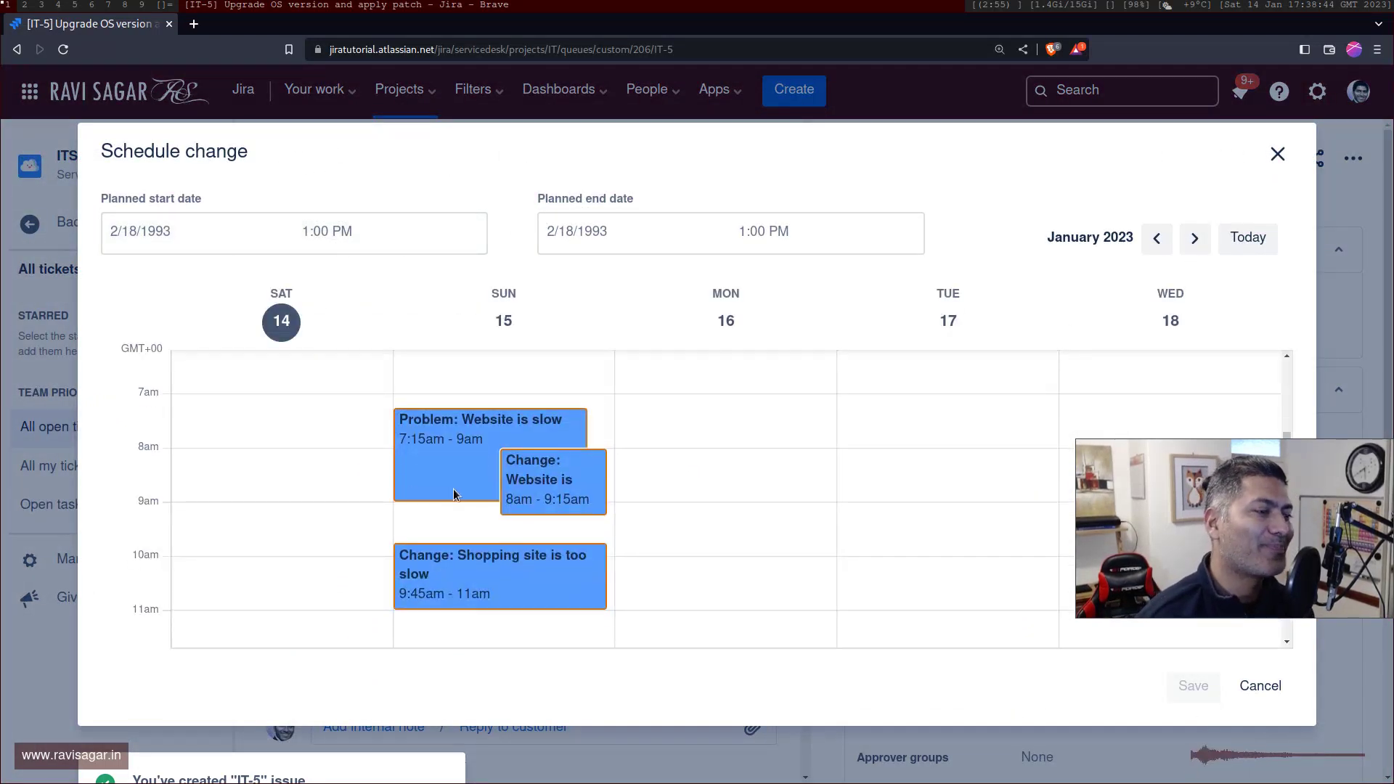
{"action": "scroll", "coordinate": [453, 490], "scroll_direction": "down", "scroll_amount": 2}
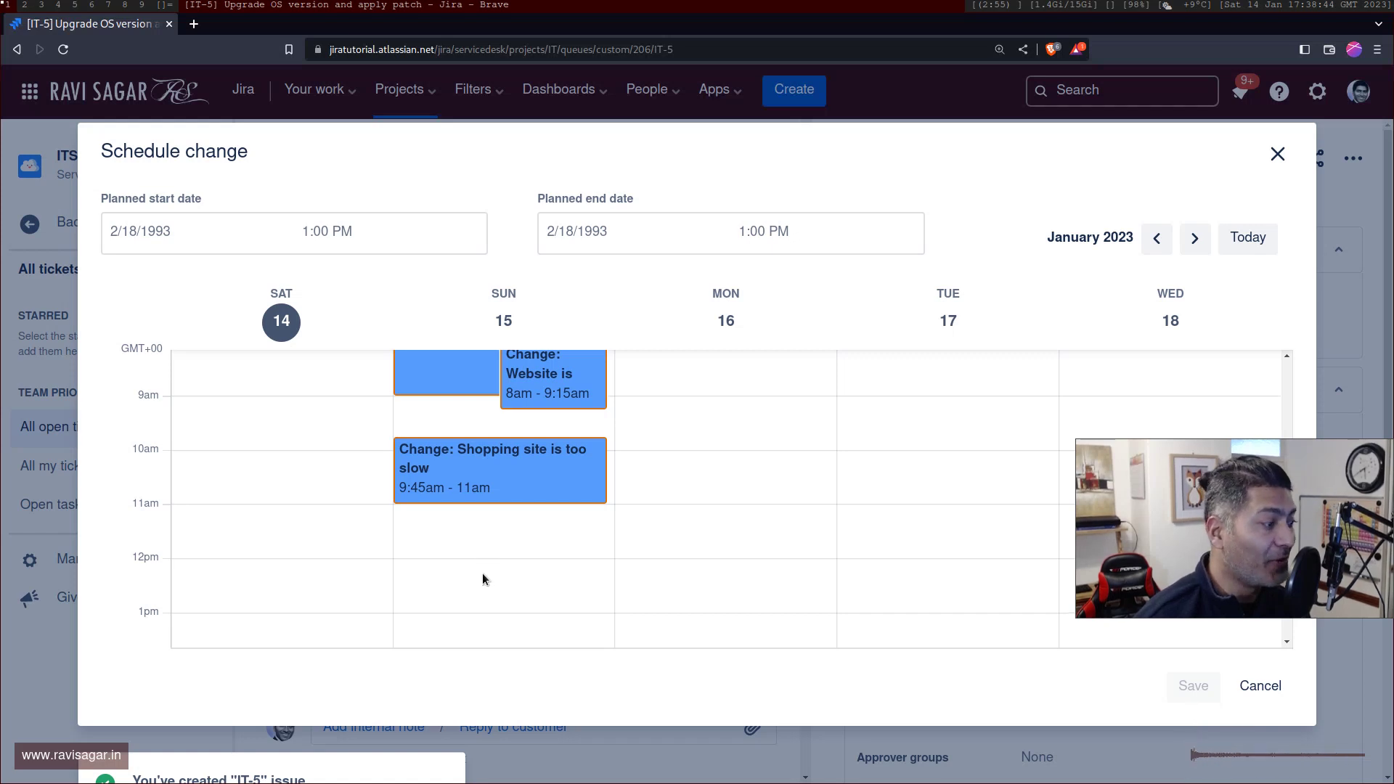
{"action": "left_click", "coordinate": [684, 418]}
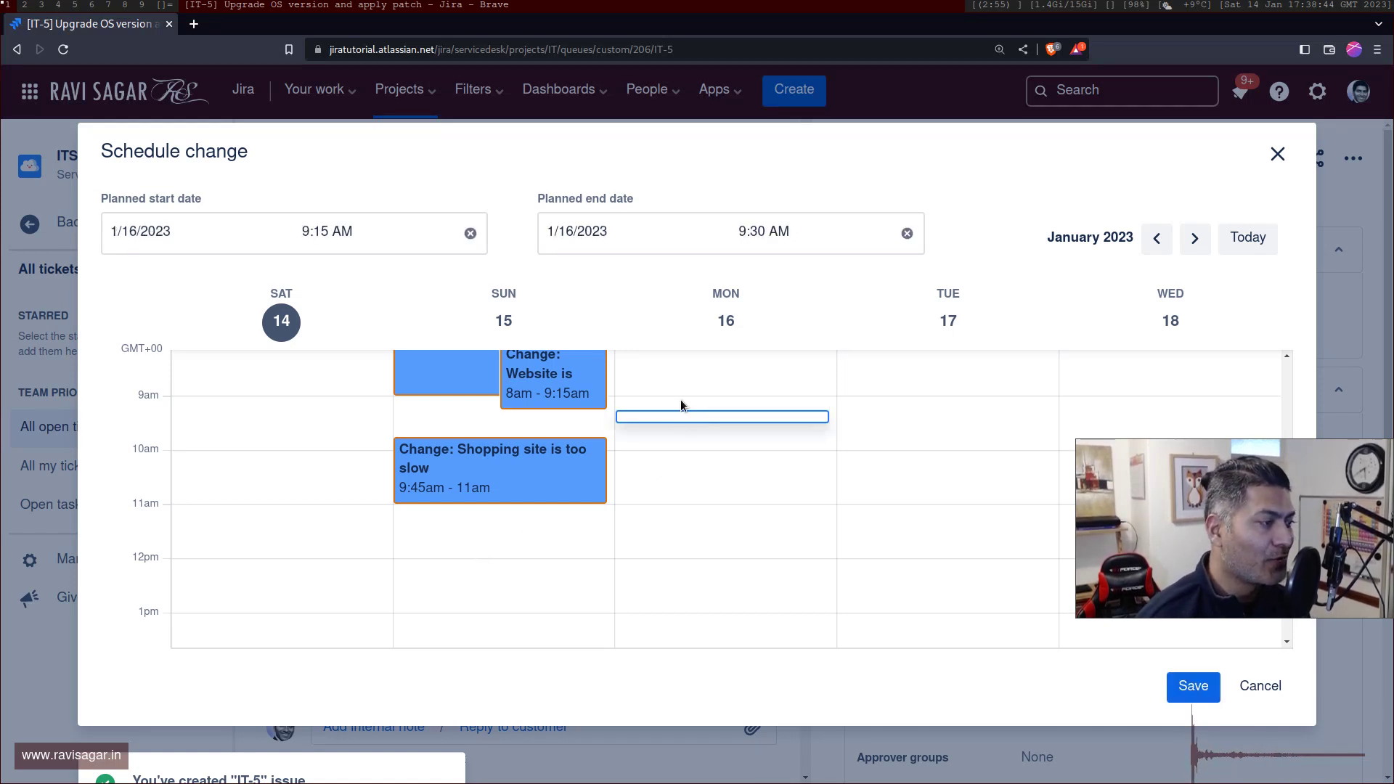
{"action": "left_click_drag", "start_coordinate": [681, 399], "coordinate": [674, 430]}
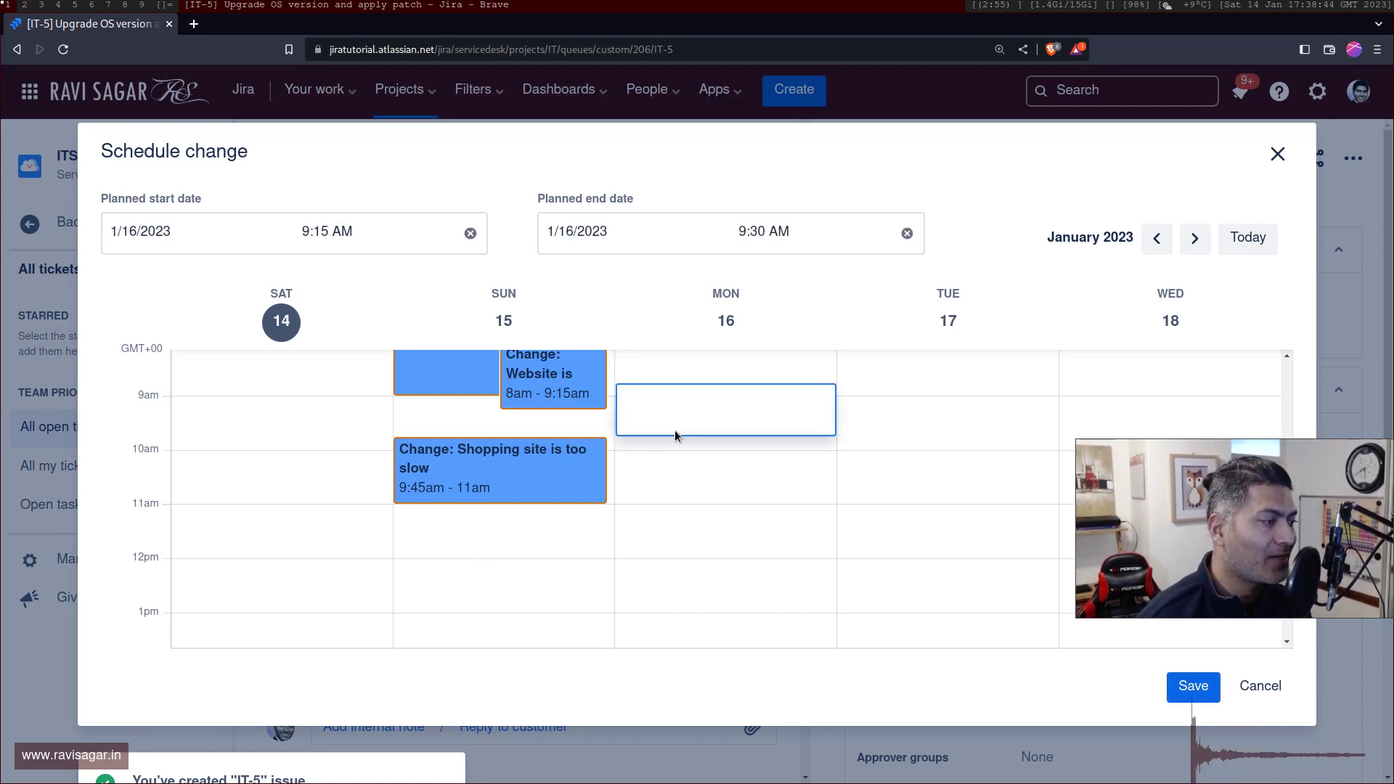
{"action": "left_click", "coordinate": [1182, 688]}
{"action": "scroll", "coordinate": [730, 555], "scroll_direction": "down", "scroll_amount": 6}
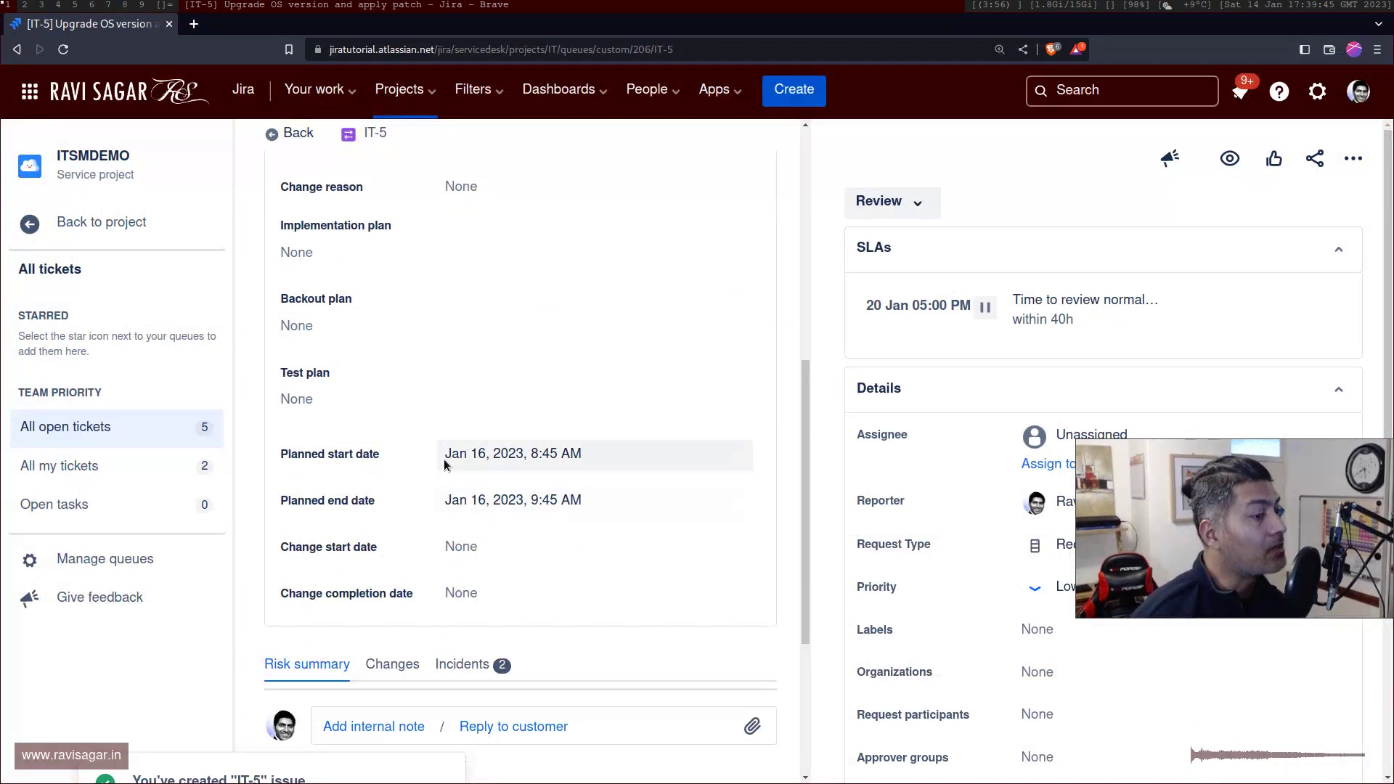
Step: Check IT-5's request type choices, leaving Request a change, and return to the ITSMDEMO project navigation
{"action": "scroll", "coordinate": [467, 240], "scroll_direction": "up", "scroll_amount": 8}
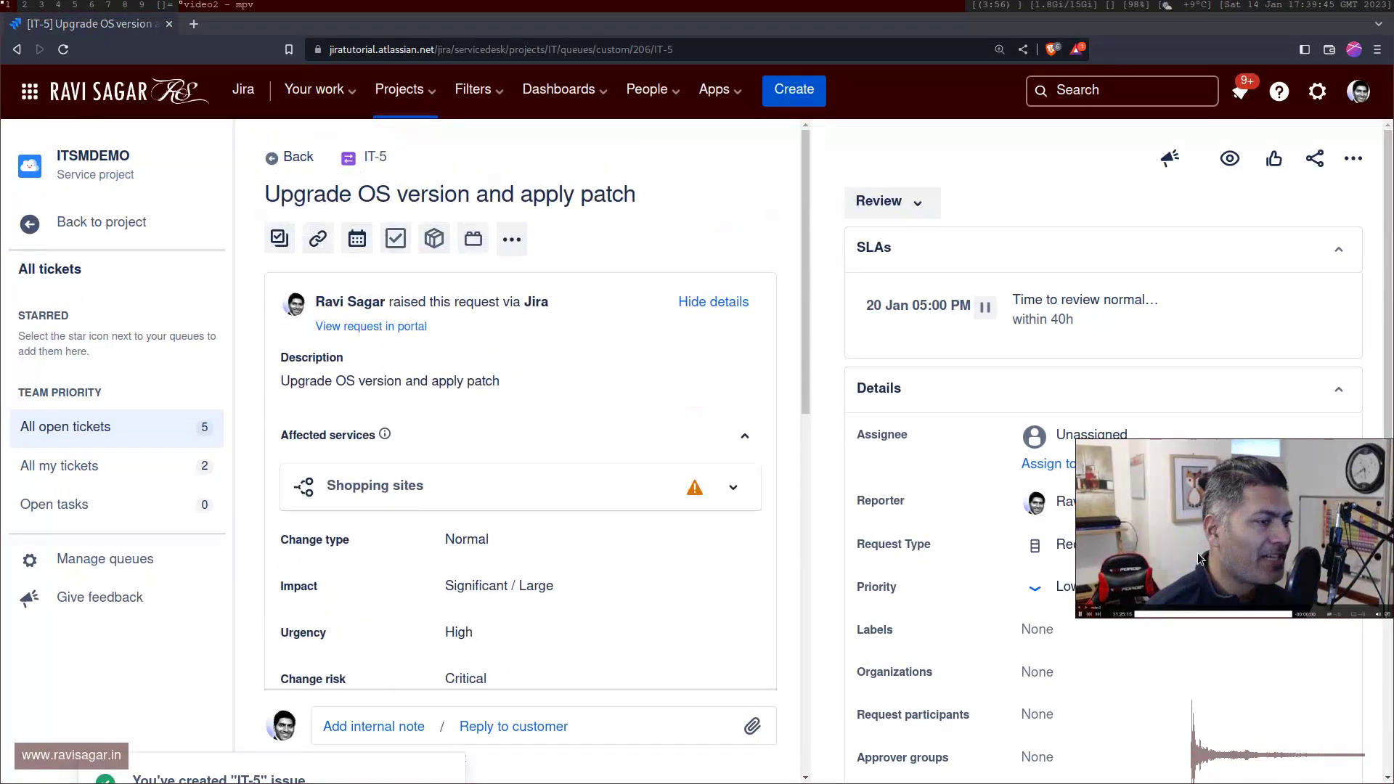
{"action": "left_click_drag", "start_coordinate": [1196, 536], "coordinate": [1096, 668]}
{"action": "scroll", "coordinate": [1109, 463], "scroll_direction": "down", "scroll_amount": 2}
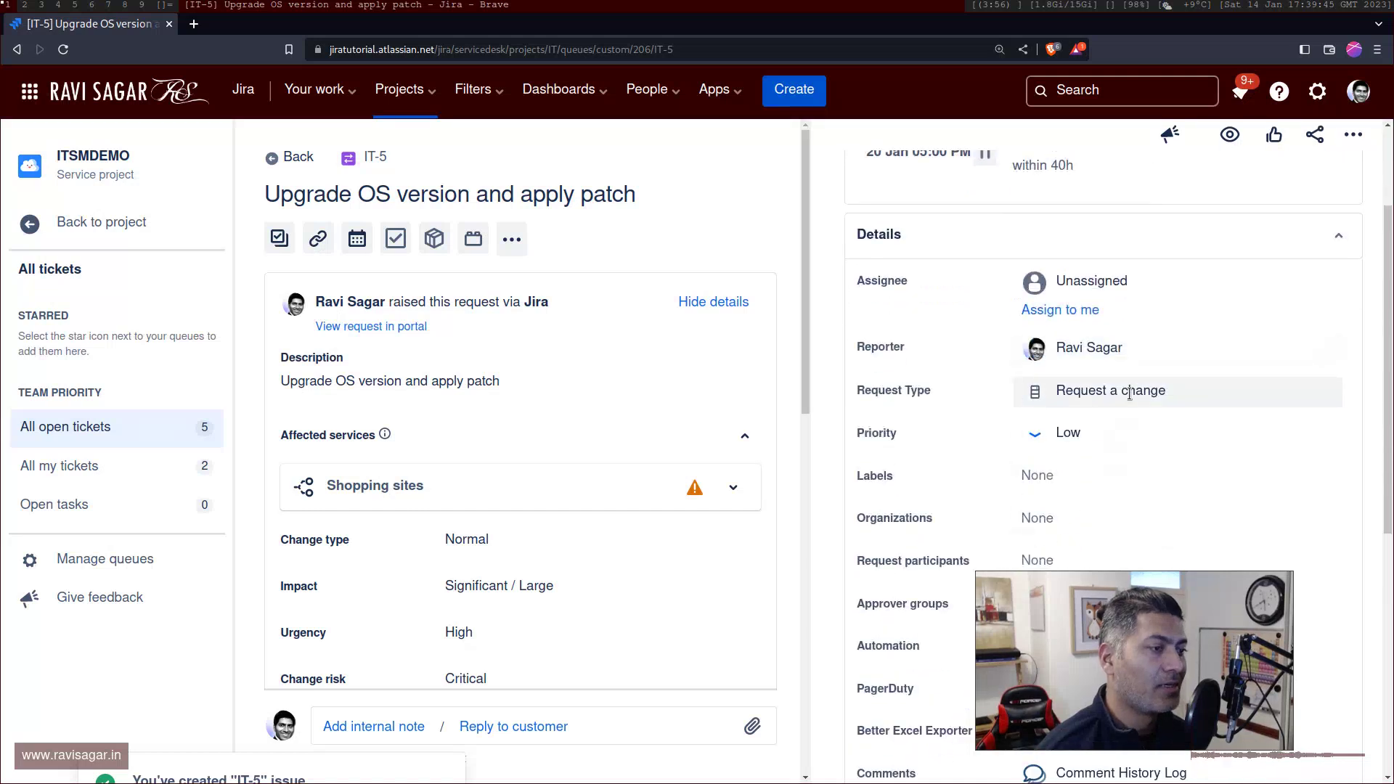
{"action": "left_click", "coordinate": [1165, 398]}
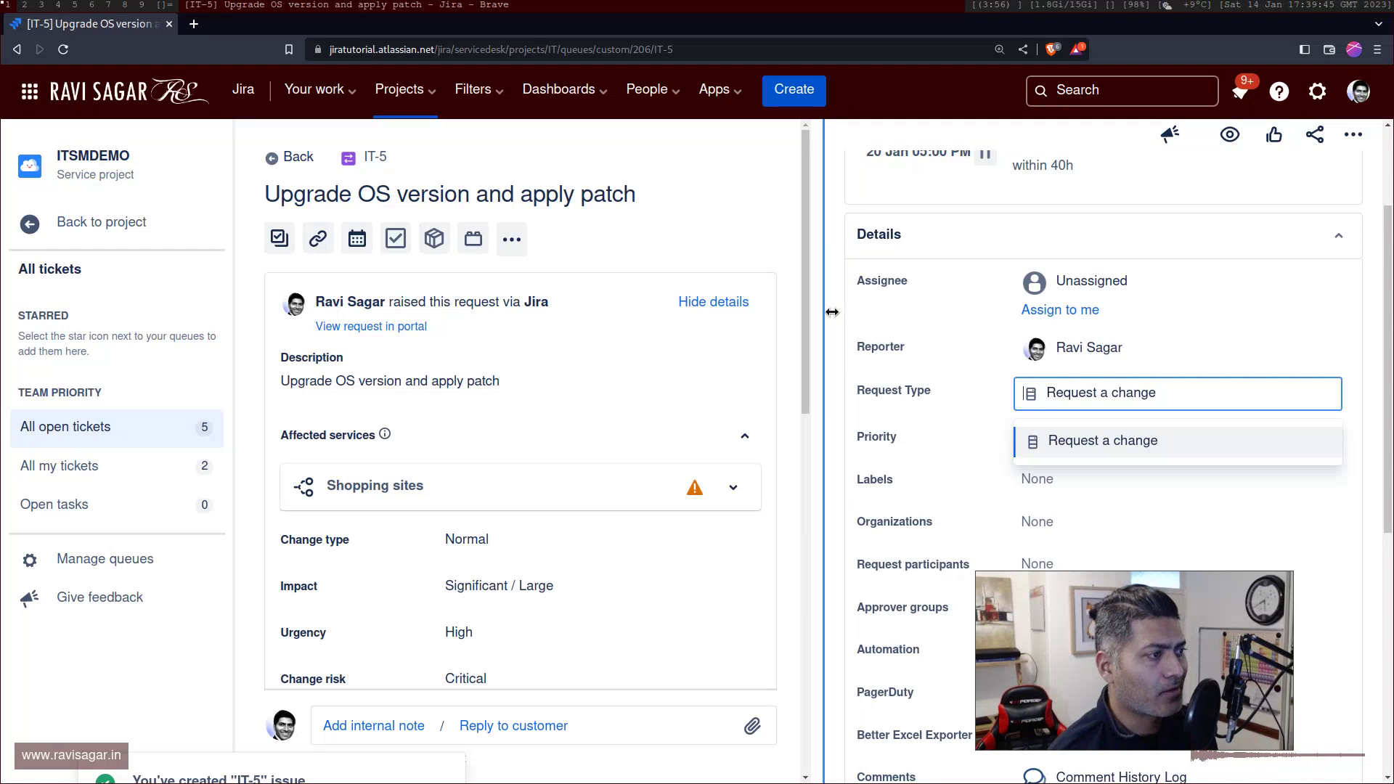
{"action": "left_click", "coordinate": [144, 234]}
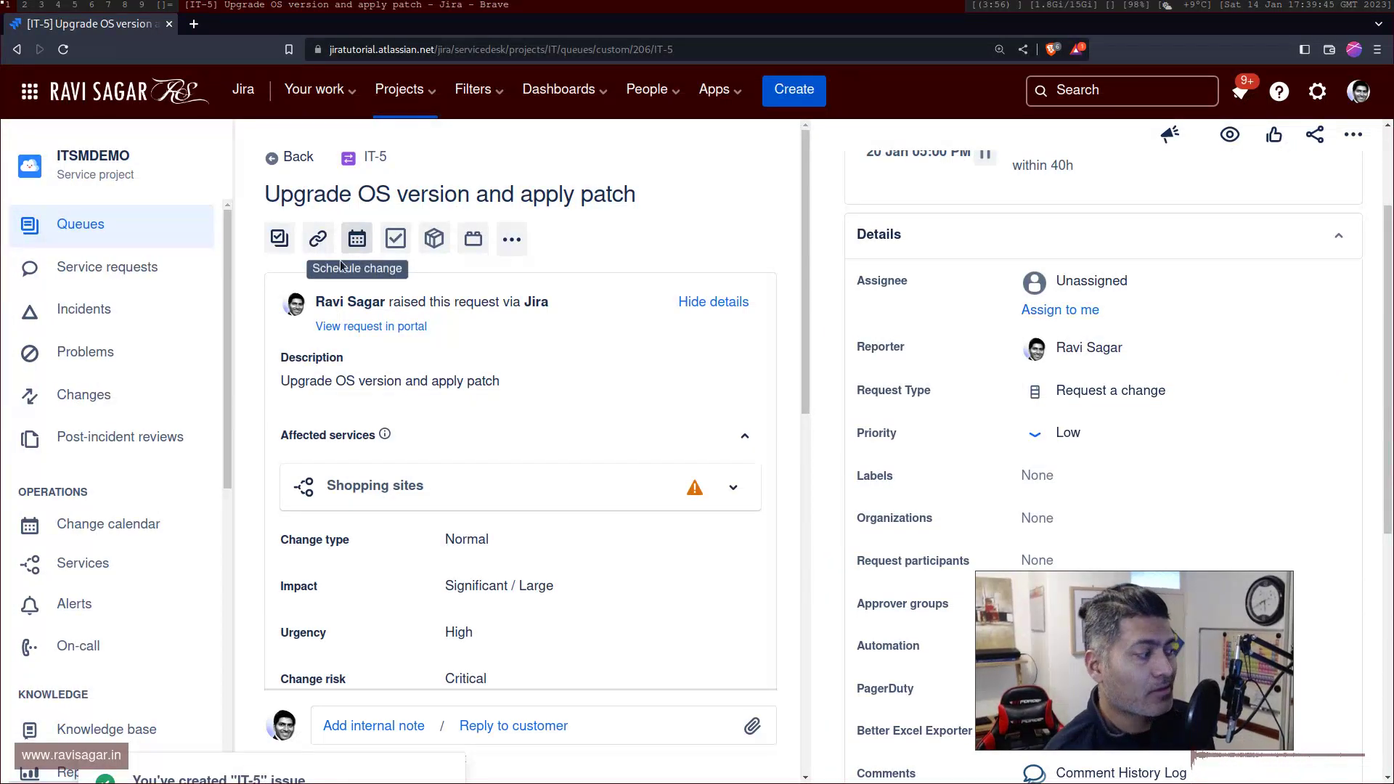
{"action": "scroll", "coordinate": [122, 468], "scroll_direction": "down", "scroll_amount": 2}
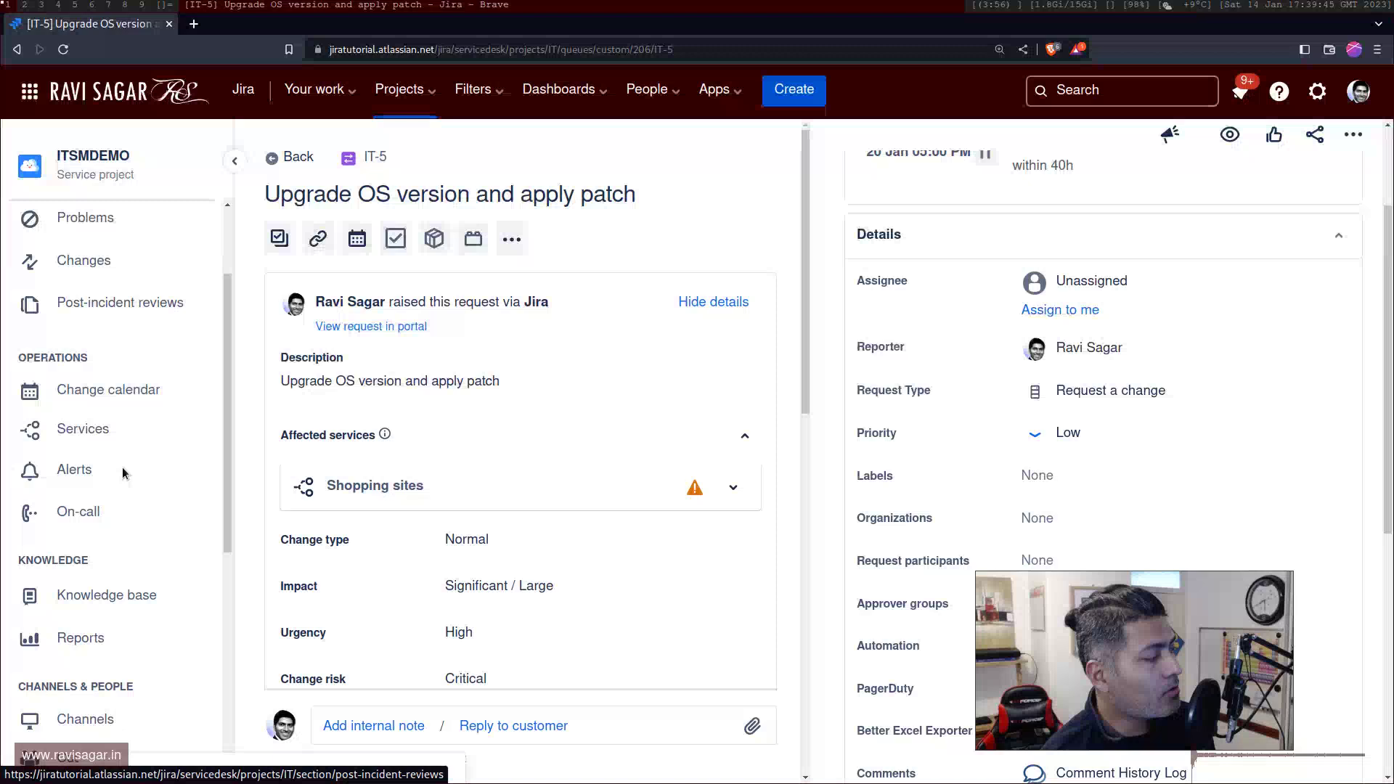
Step: Open the ITSMDEMO Change calendar in Week view for January 8–14, 2023, closing a stray Alerts tab
{"action": "left_click", "coordinate": [88, 374]}
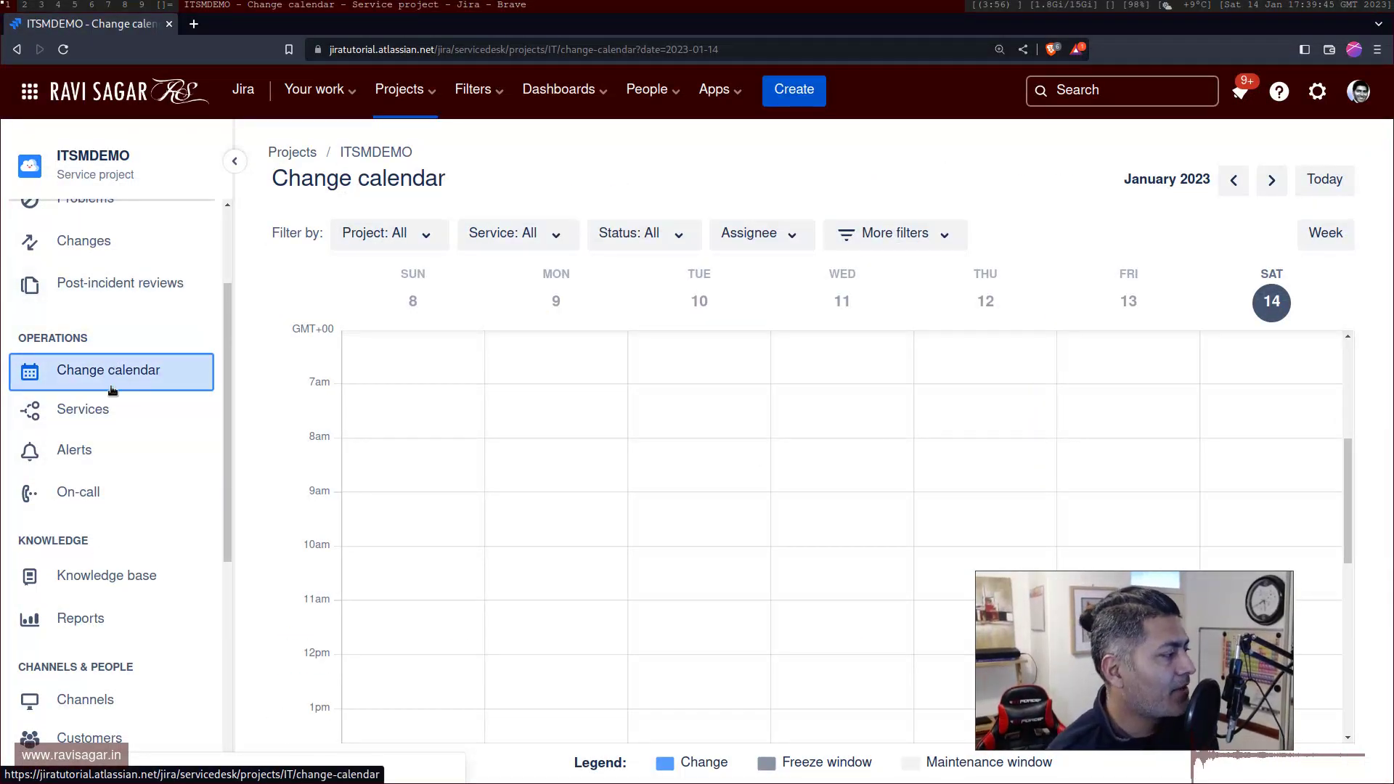
{"action": "left_click", "coordinate": [105, 448]}
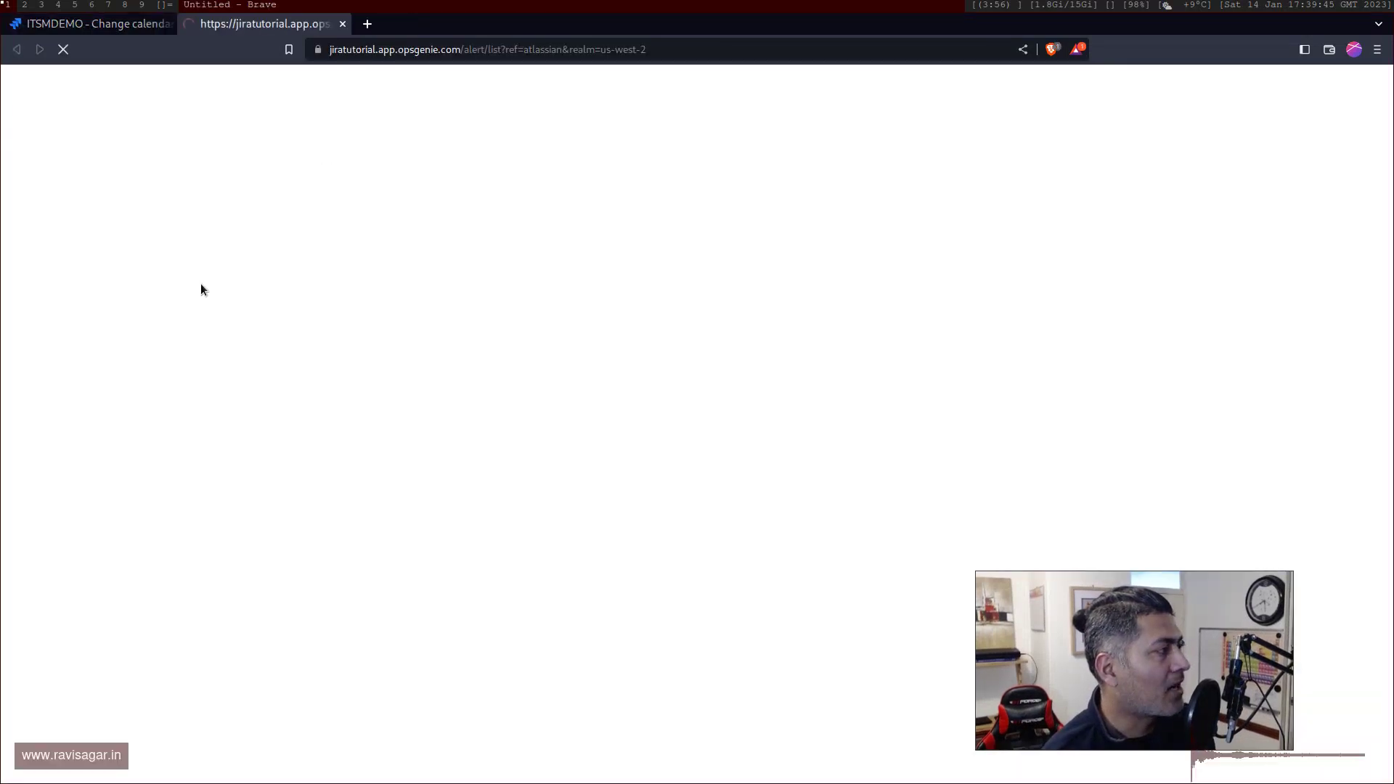
{"action": "key", "text": "ctrl+w"}
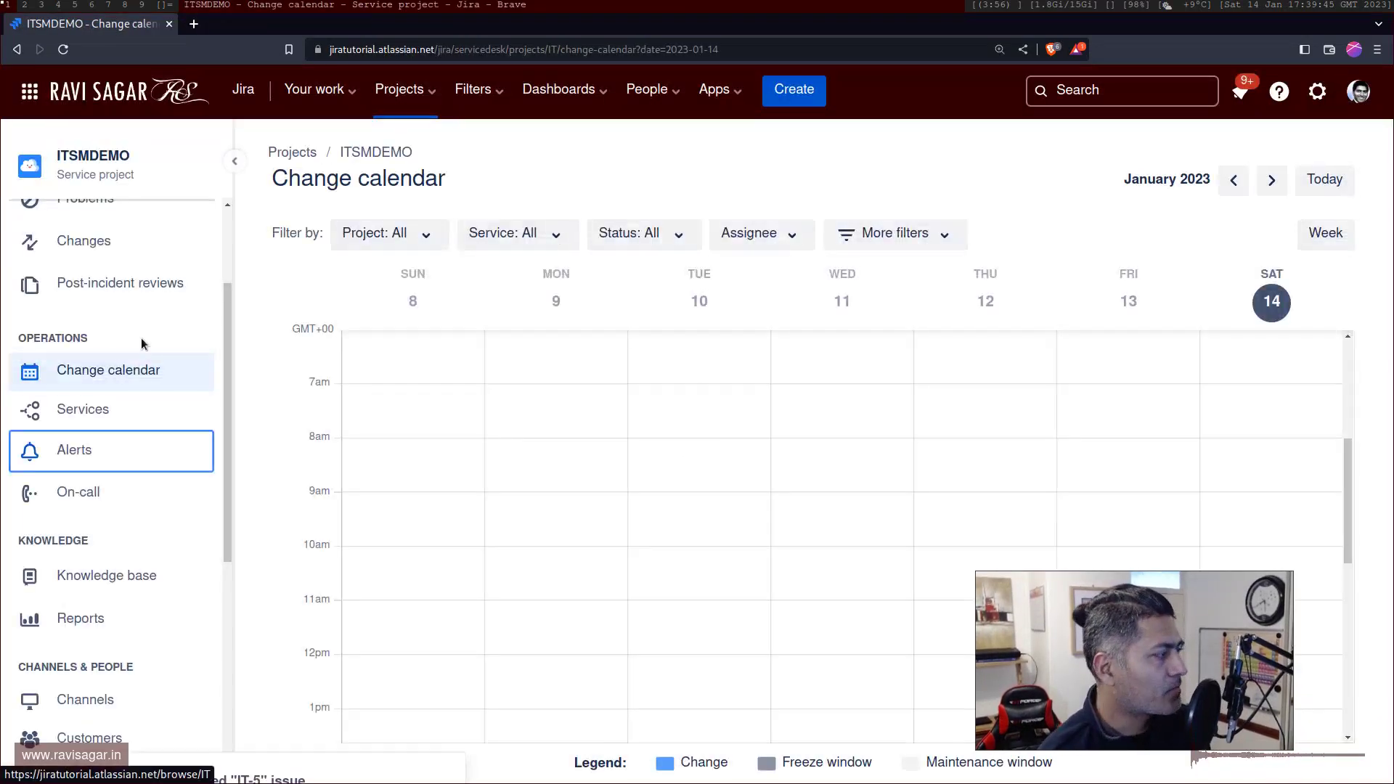
{"action": "left_click", "coordinate": [114, 377]}
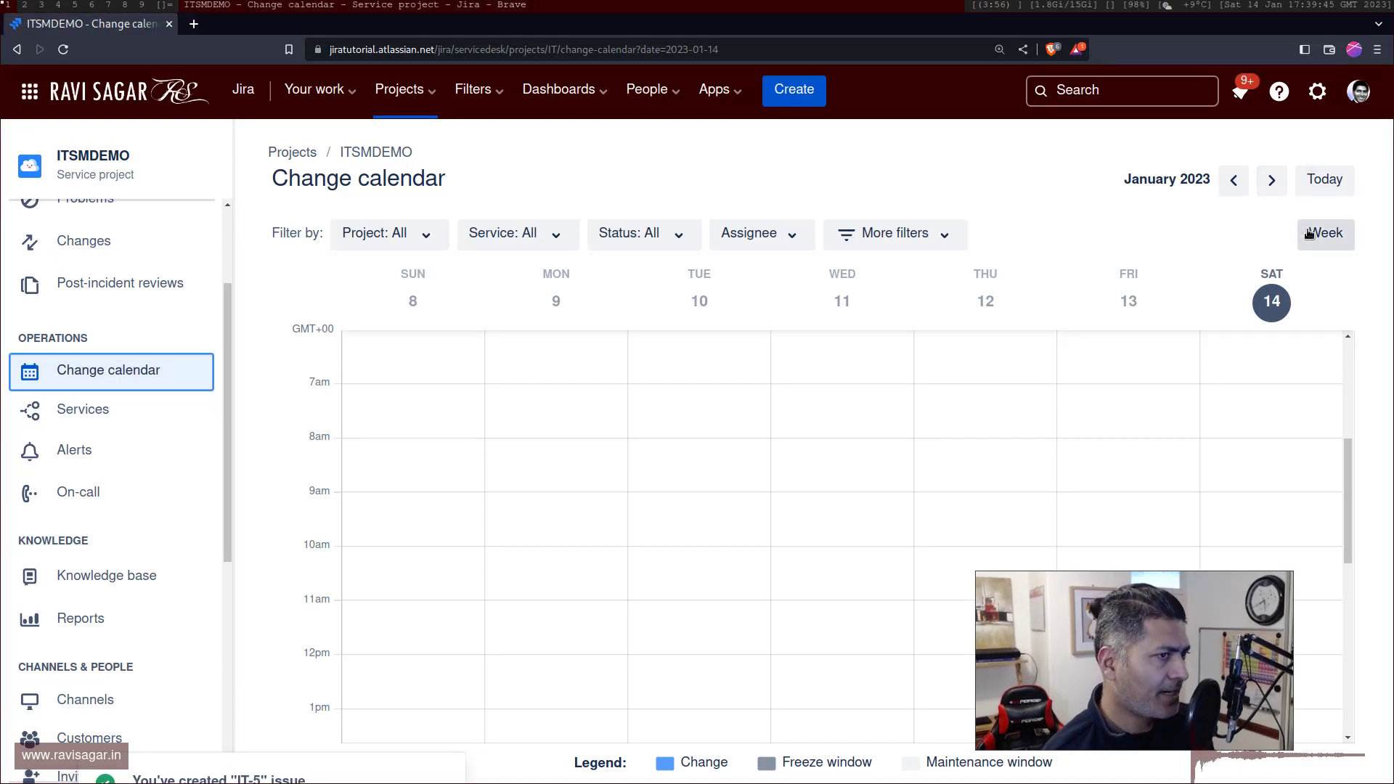
{"action": "left_click", "coordinate": [1344, 240]}
{"action": "left_click", "coordinate": [1250, 321]}
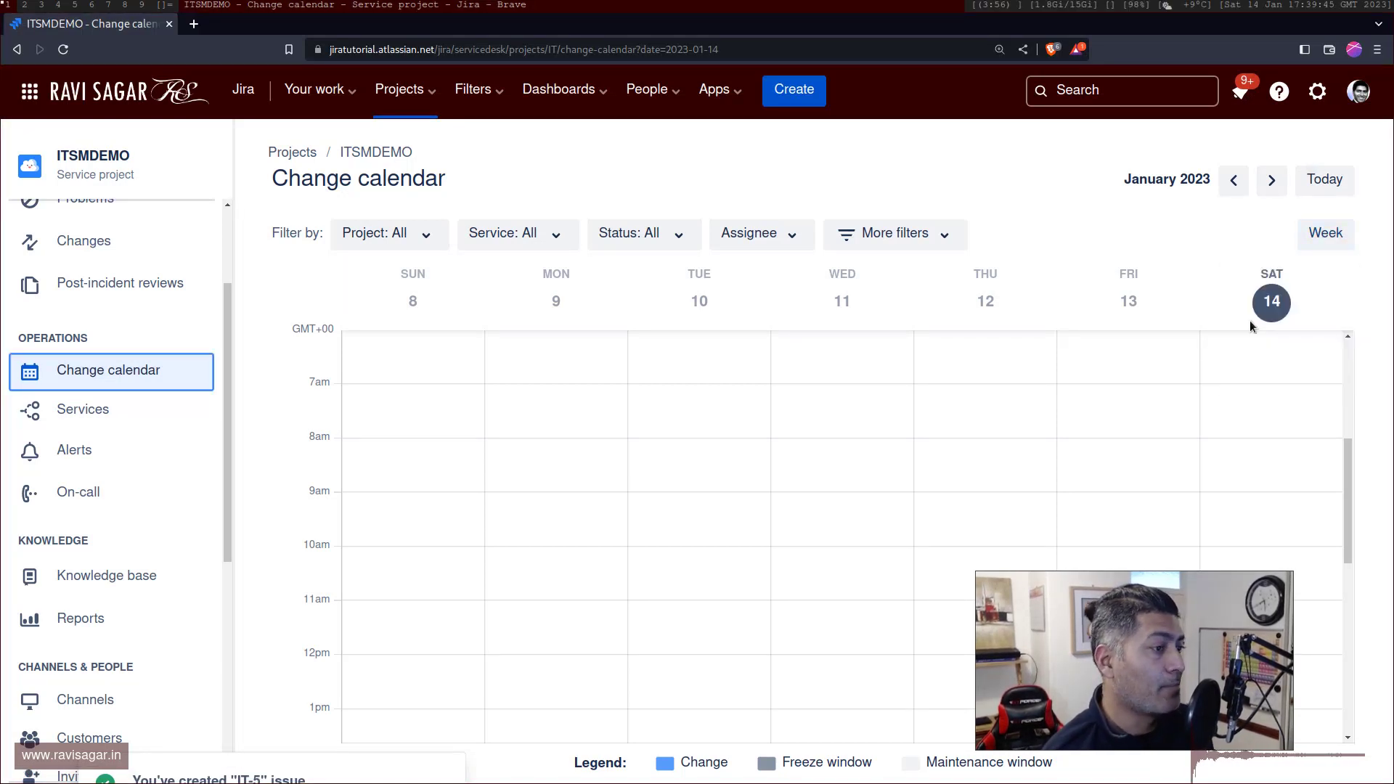
{"action": "scroll", "coordinate": [1065, 404], "scroll_direction": "up", "scroll_amount": 4}
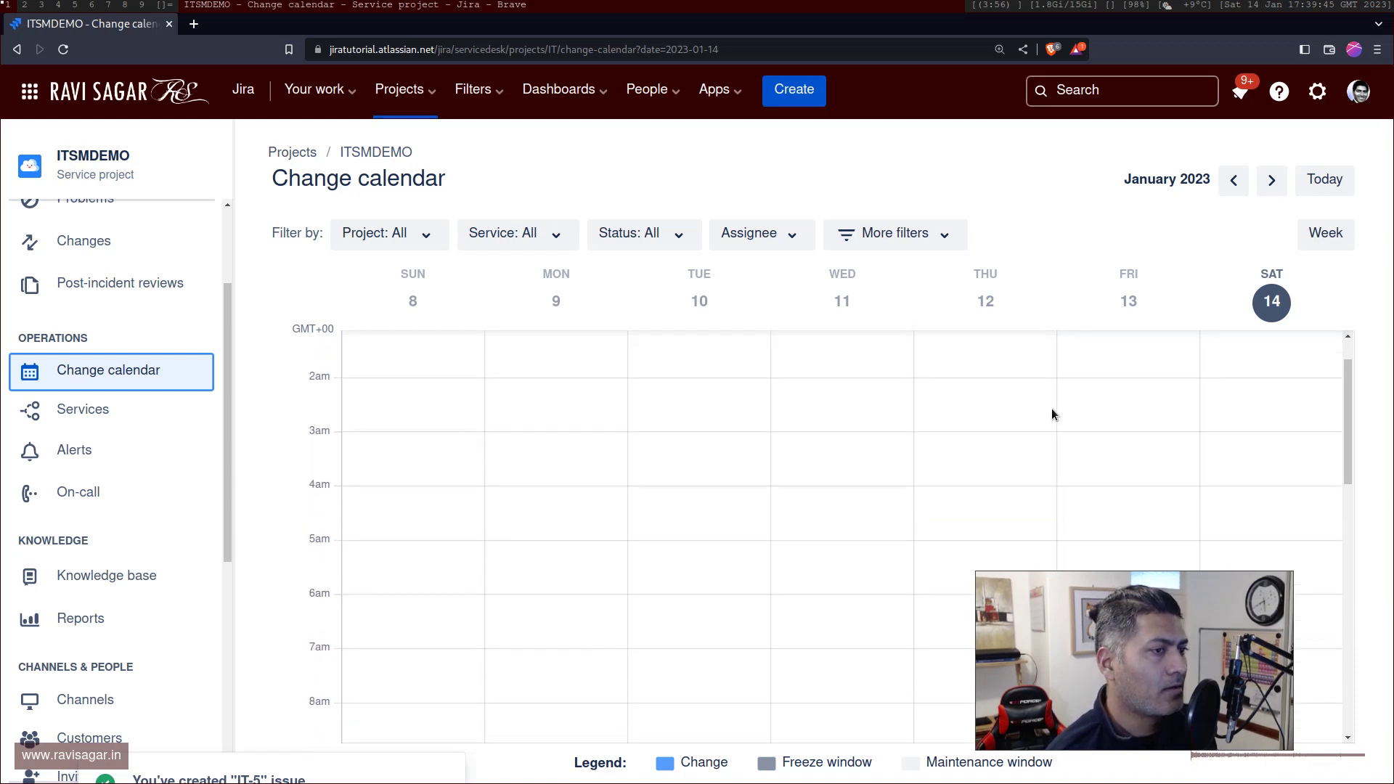
{"action": "scroll", "coordinate": [1052, 409], "scroll_direction": "up", "scroll_amount": 1}
Step: Keep Week view and advance to January 15–21, showing IT-5 on Monday 16, 8:45–9:45am
{"action": "left_click", "coordinate": [1326, 233]}
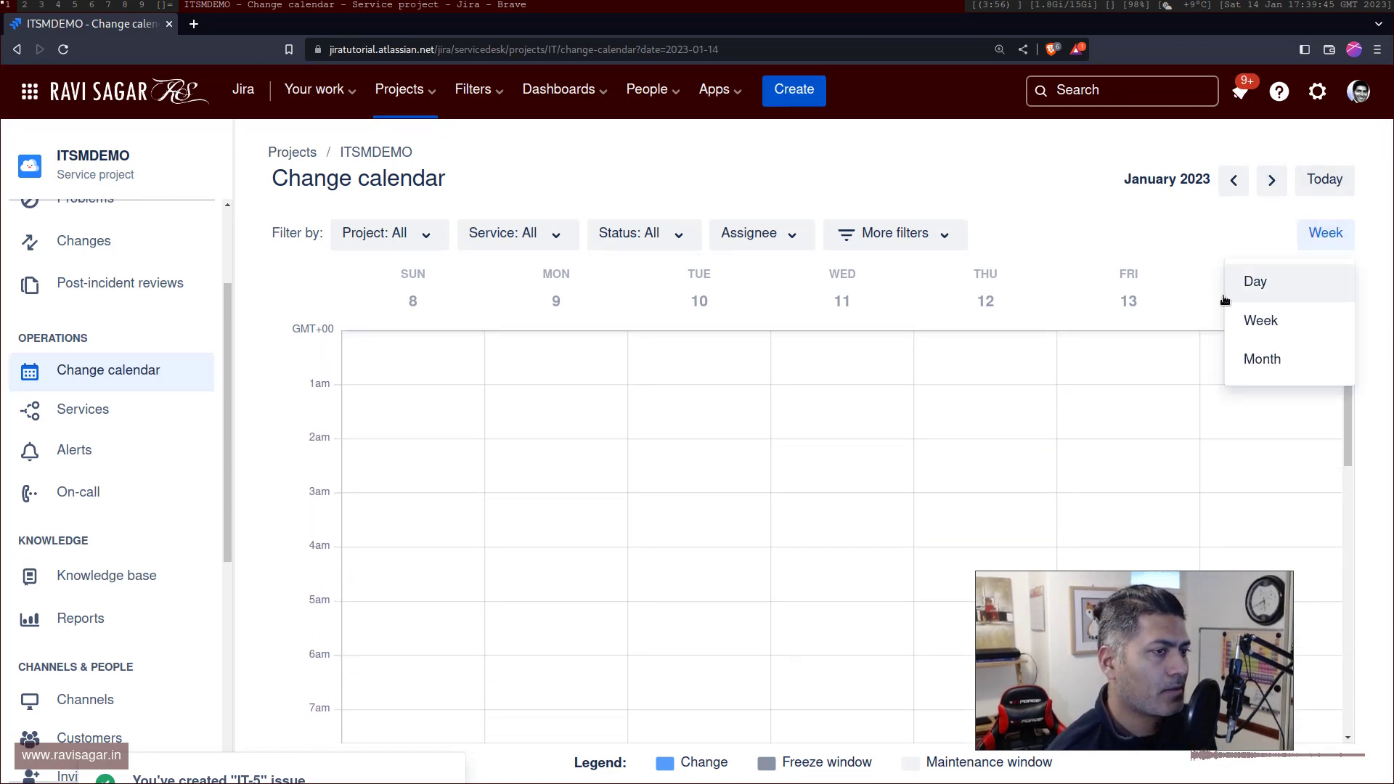
{"action": "left_click", "coordinate": [1268, 320]}
{"action": "left_click", "coordinate": [1273, 180]}
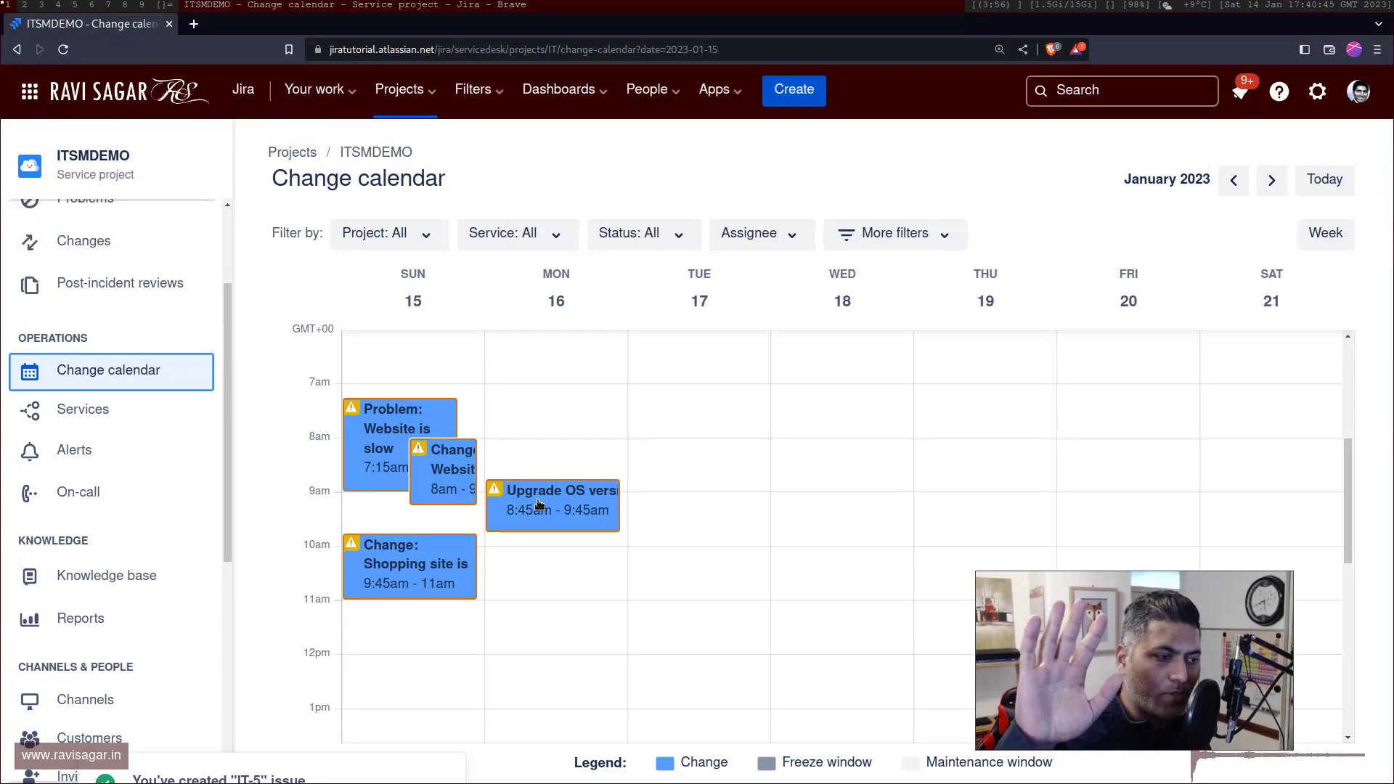
{"action": "left_click", "coordinate": [1024, 369]}
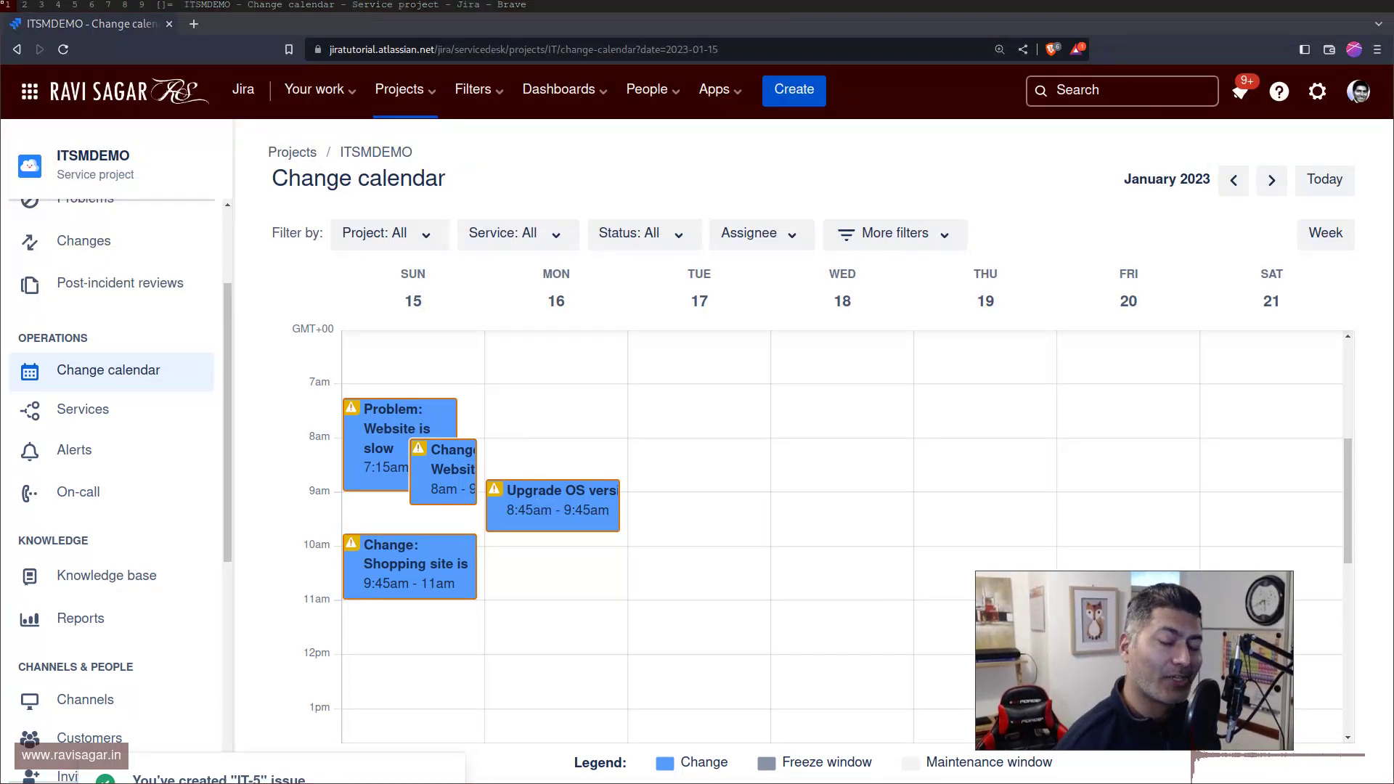